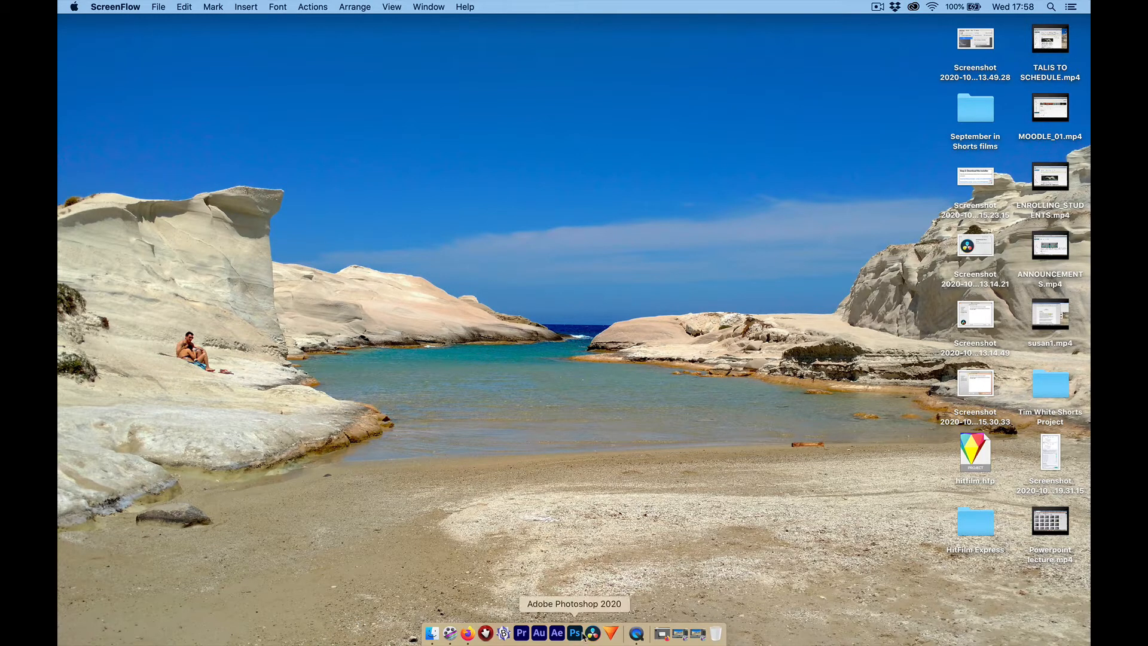
- Open HitFilm Express and look through the add-on packs and tutorial tiles on its home screen
click(611, 629)
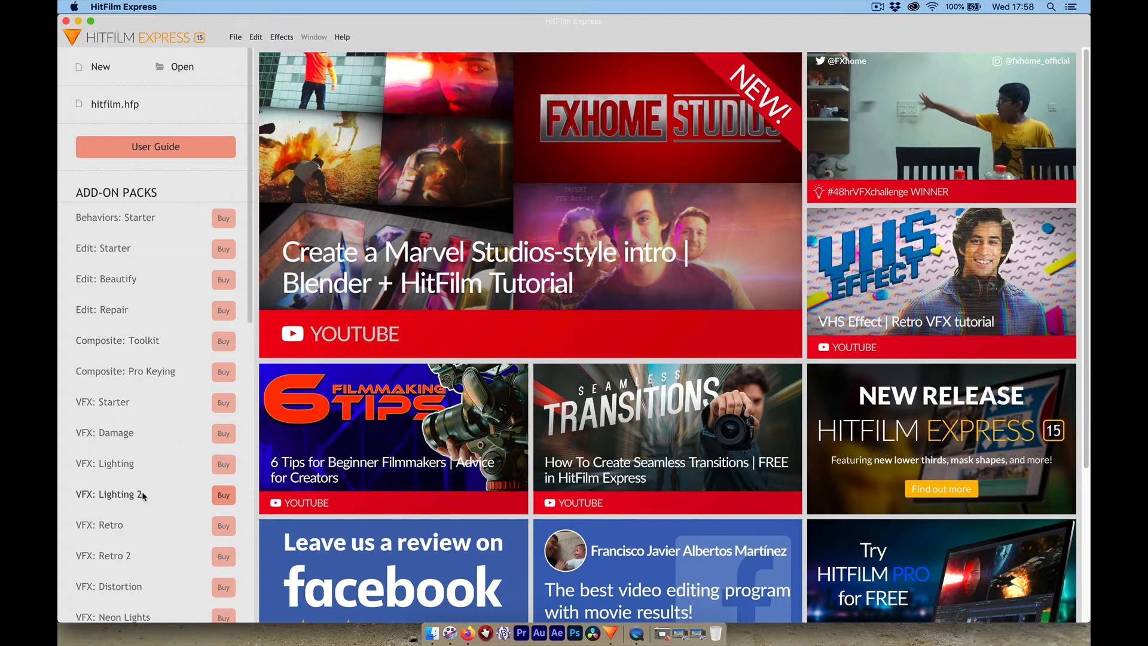
scroll(140, 498, down, 5)
scroll(140, 498, up, 5)
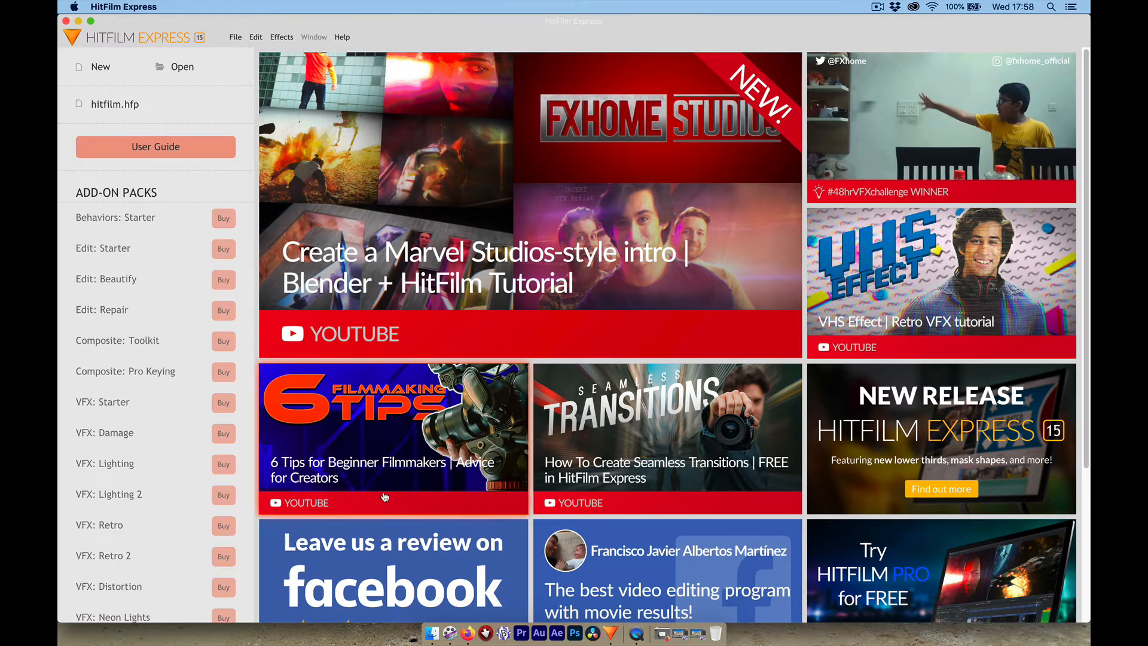
scroll(386, 497, down, 2)
scroll(386, 497, down, 6)
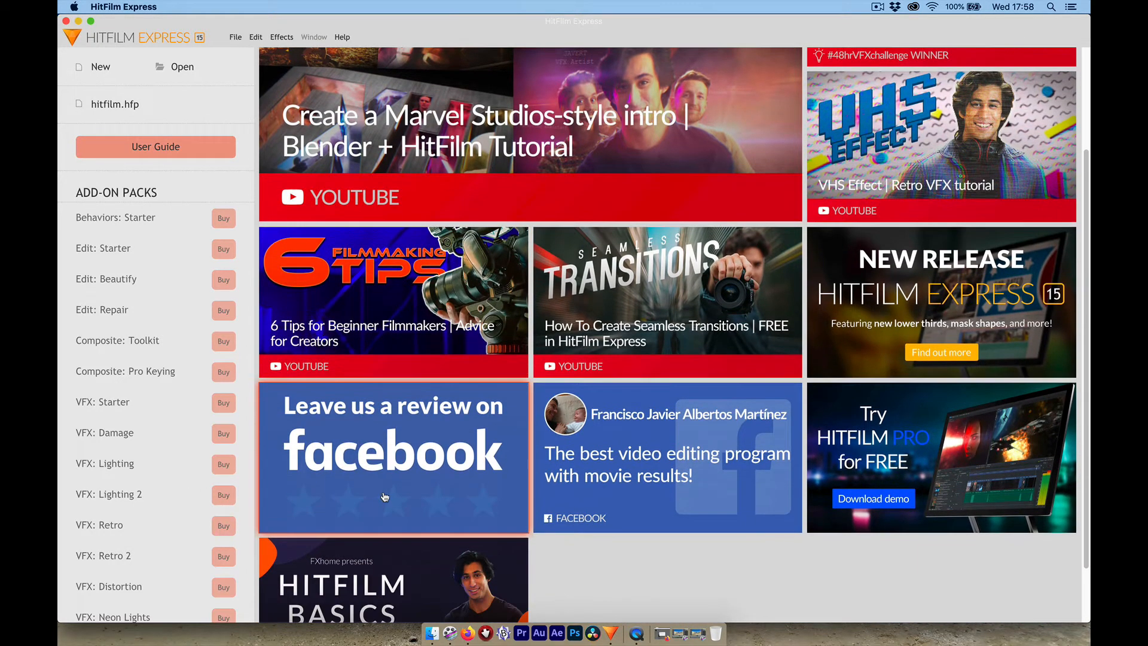
scroll(384, 496, down, 1)
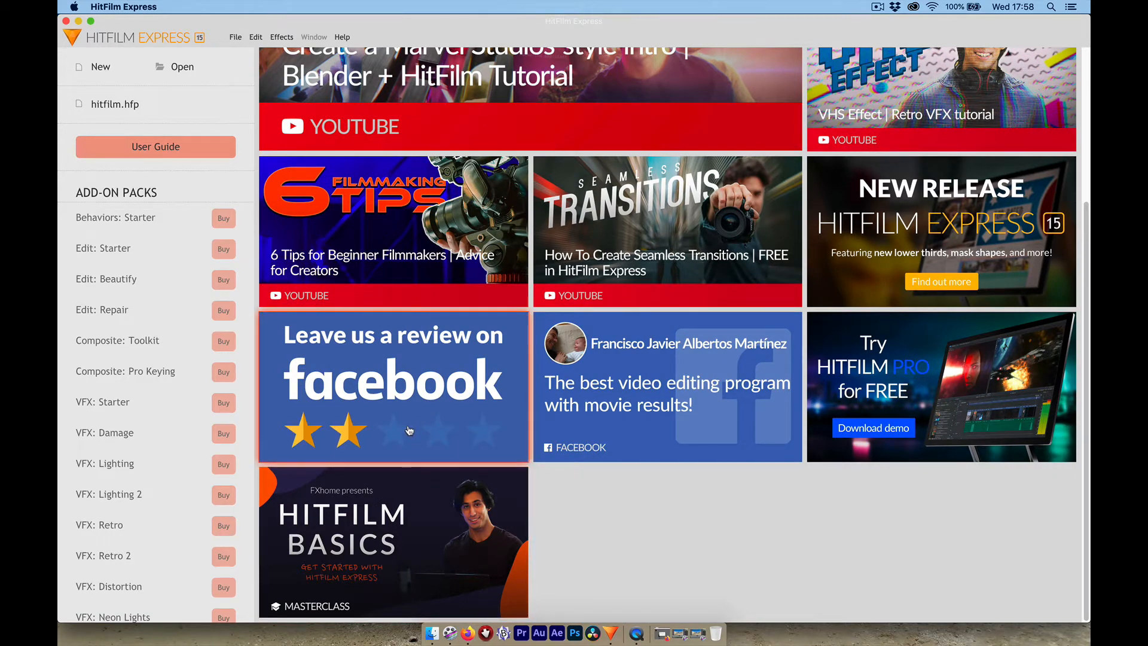
scroll(409, 430, up, 4)
scroll(476, 381, up, 4)
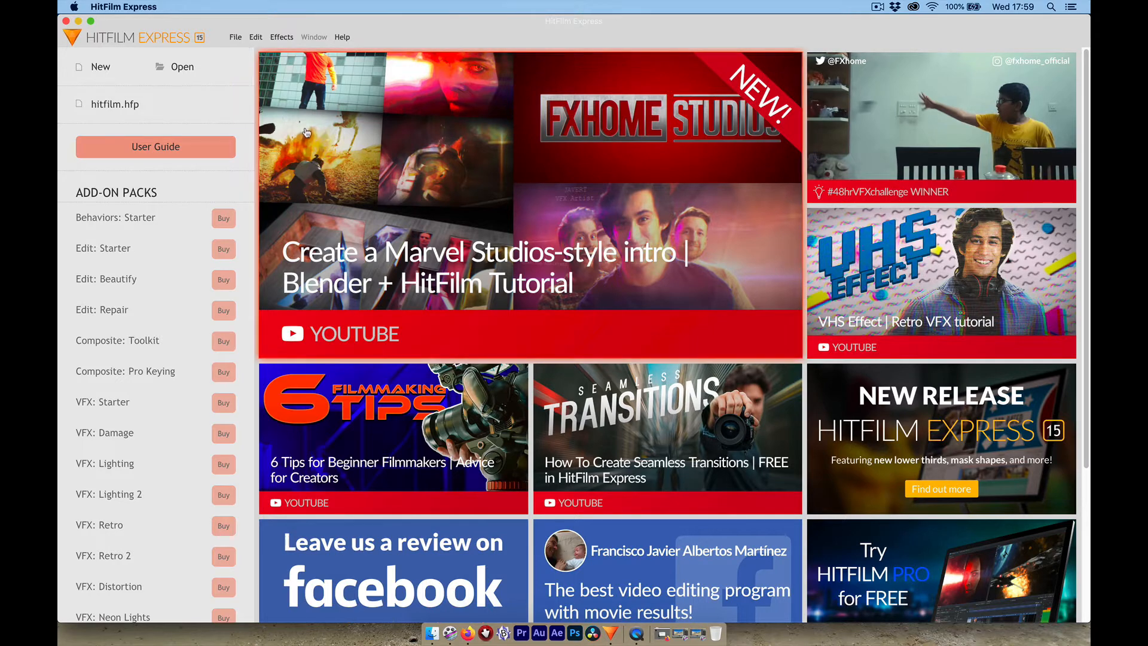
- Start a new project and set its duration to 00:01:00:00
click(96, 66)
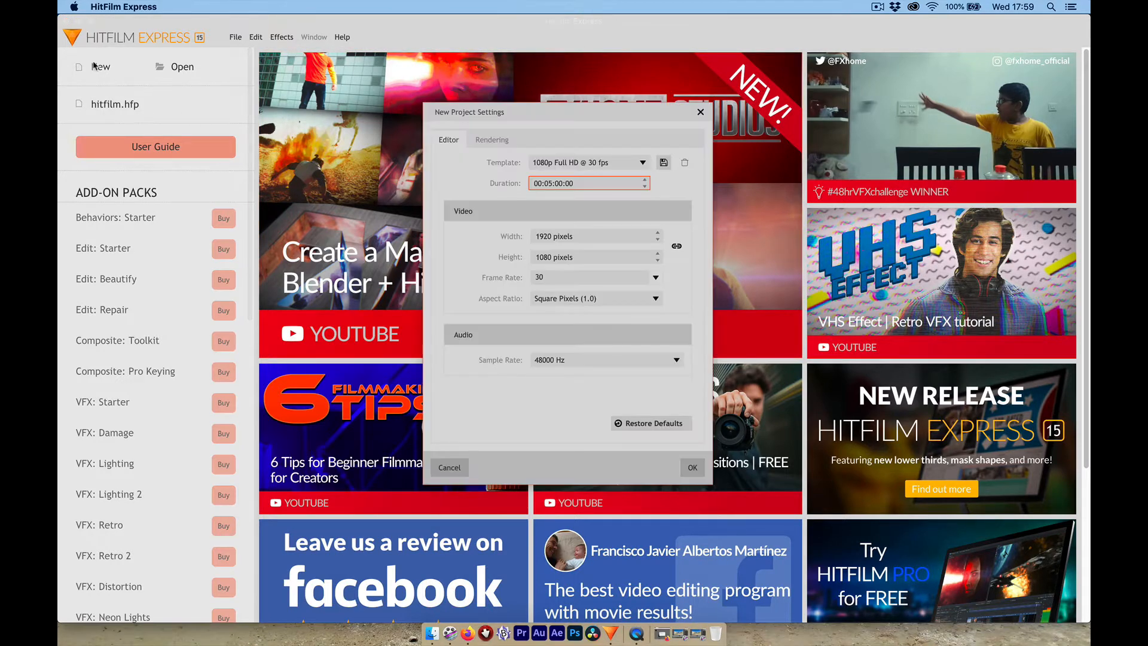
click(548, 183)
click(549, 180)
key(BackSpace)
text(1)
- Set the frame rate to 25 (PAL), check the rendering settings and create the project
click(655, 279)
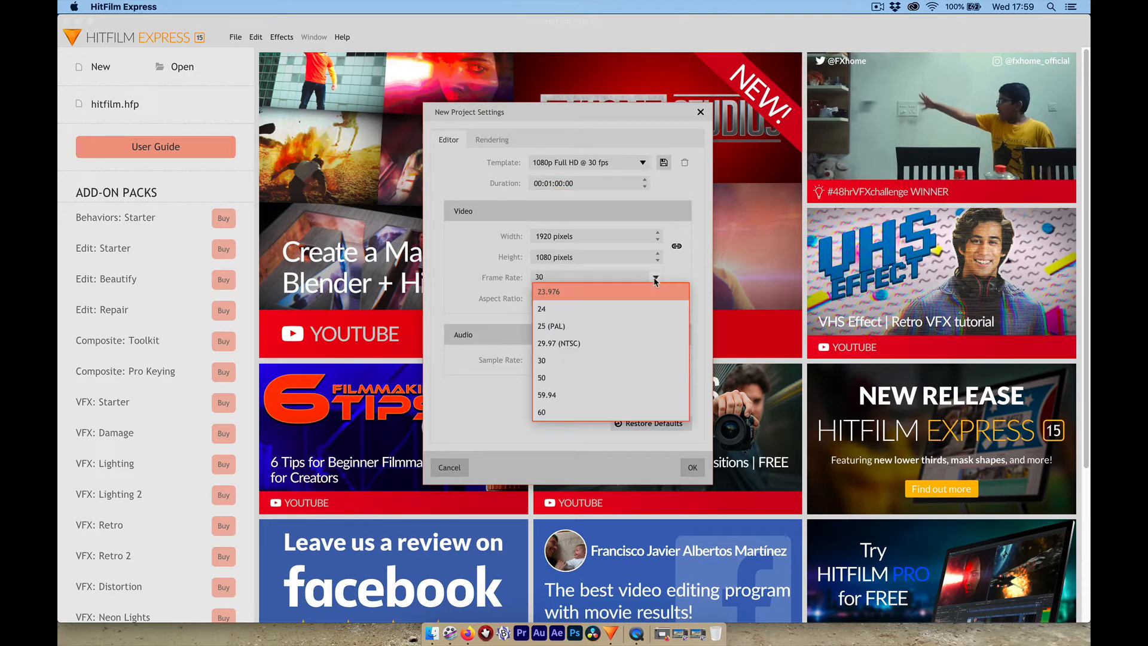
click(594, 325)
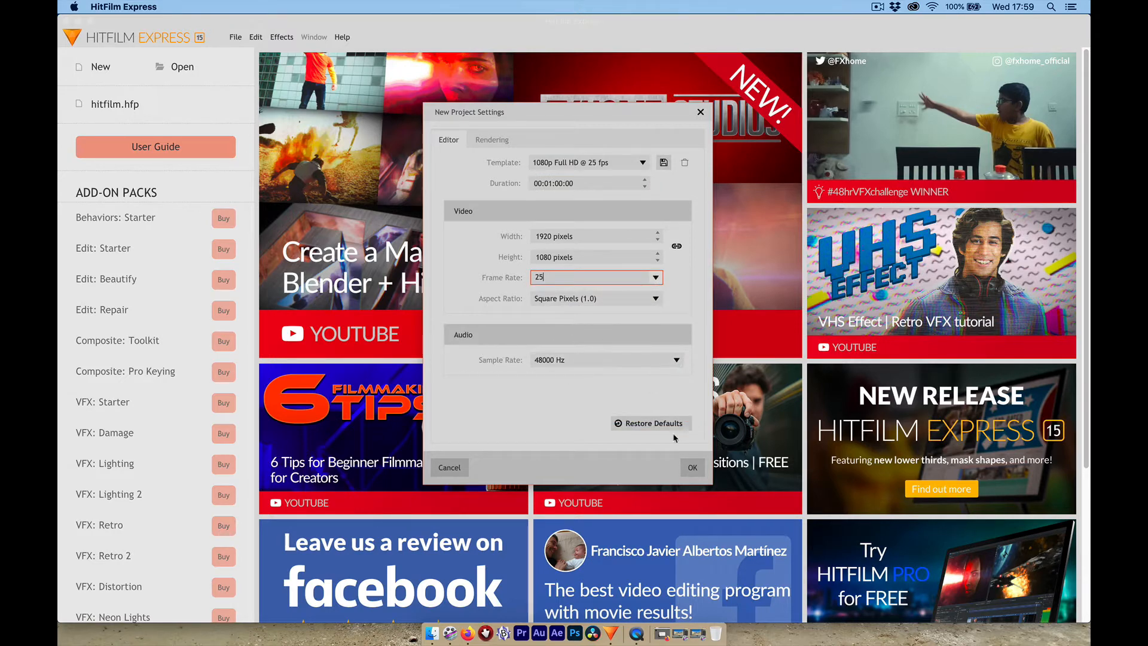
click(491, 140)
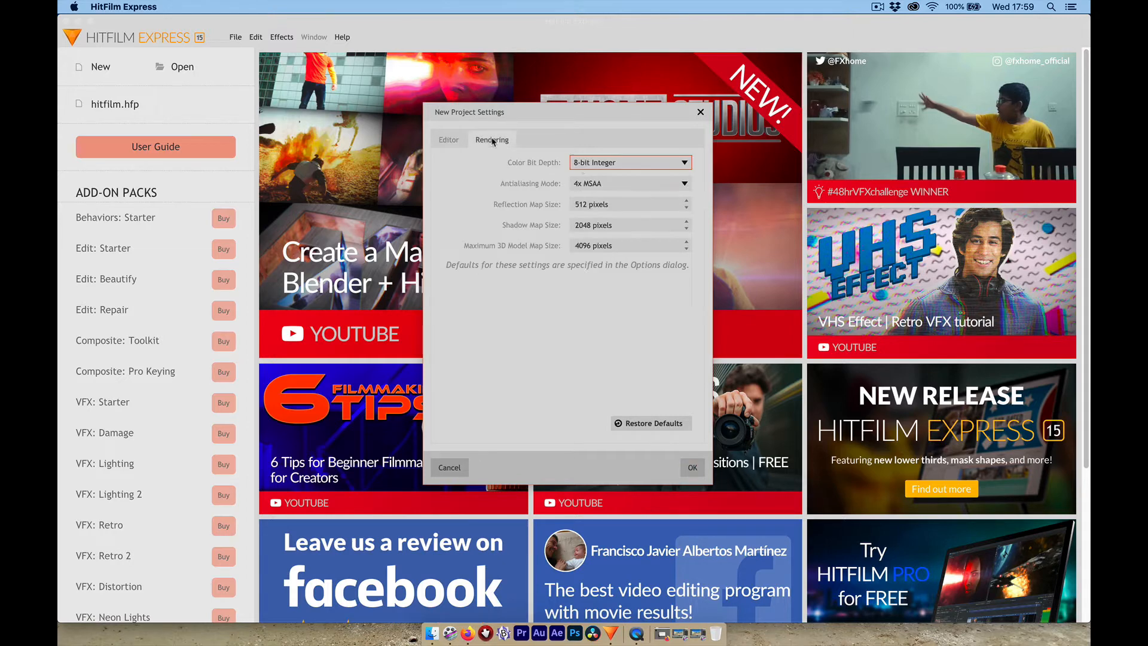
click(450, 142)
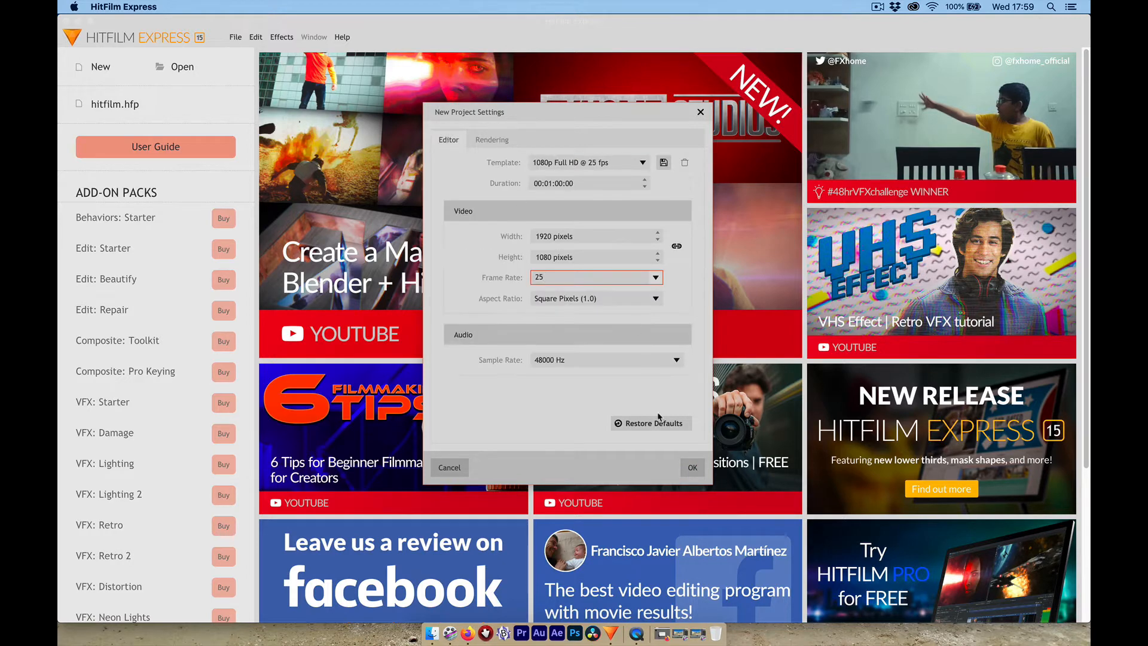
click(691, 468)
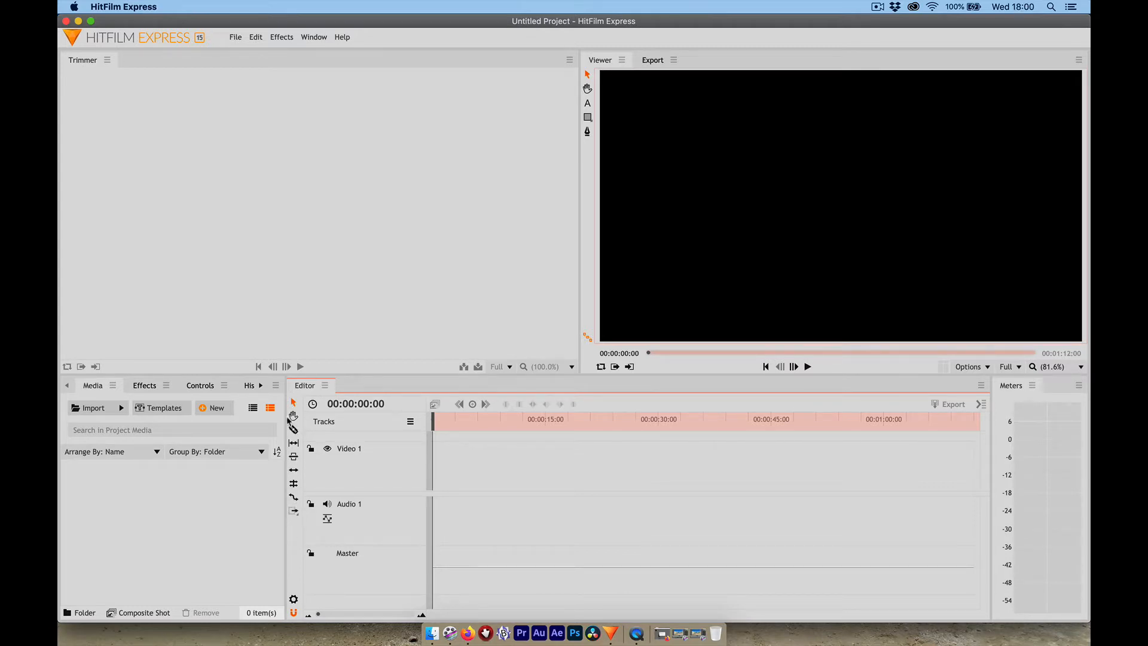
- Import the four consecutive videos from ROSALÍA - MALAMENTE through Maude in the STUFF folder as project media
click(95, 409)
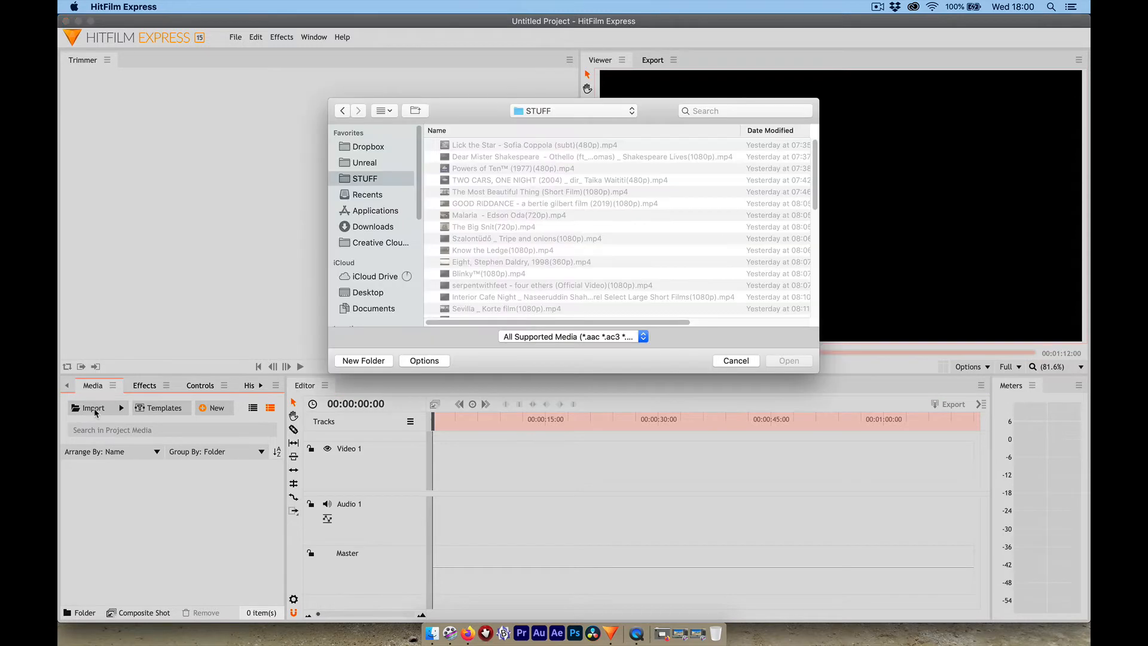
scroll(473, 236, down, 5)
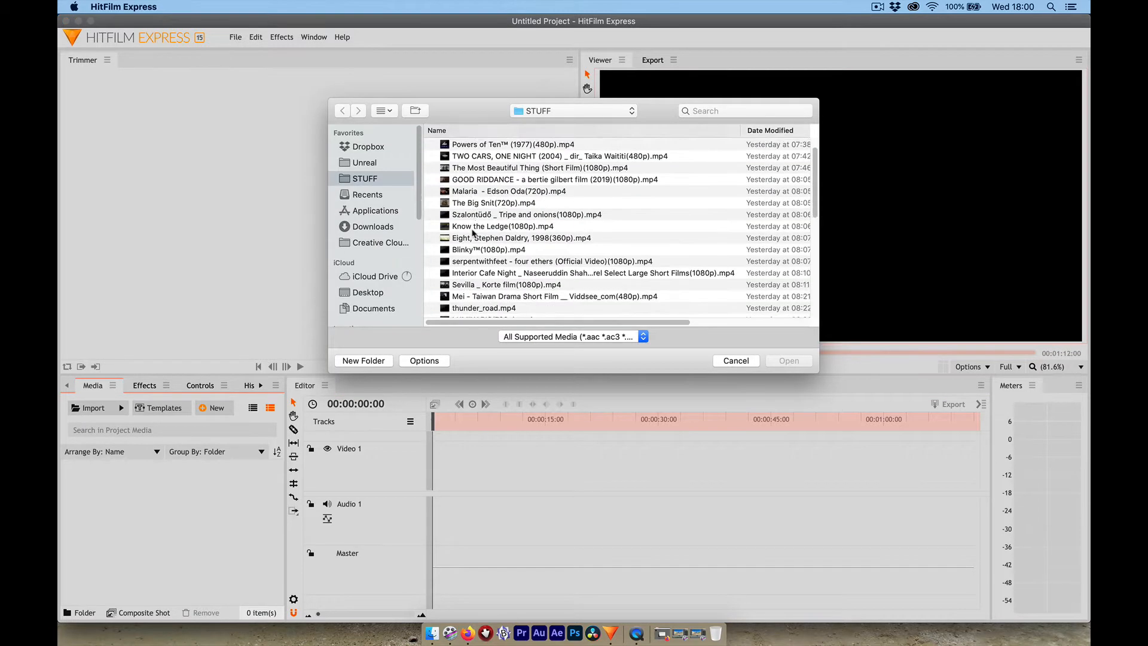
scroll(484, 263, down, 4)
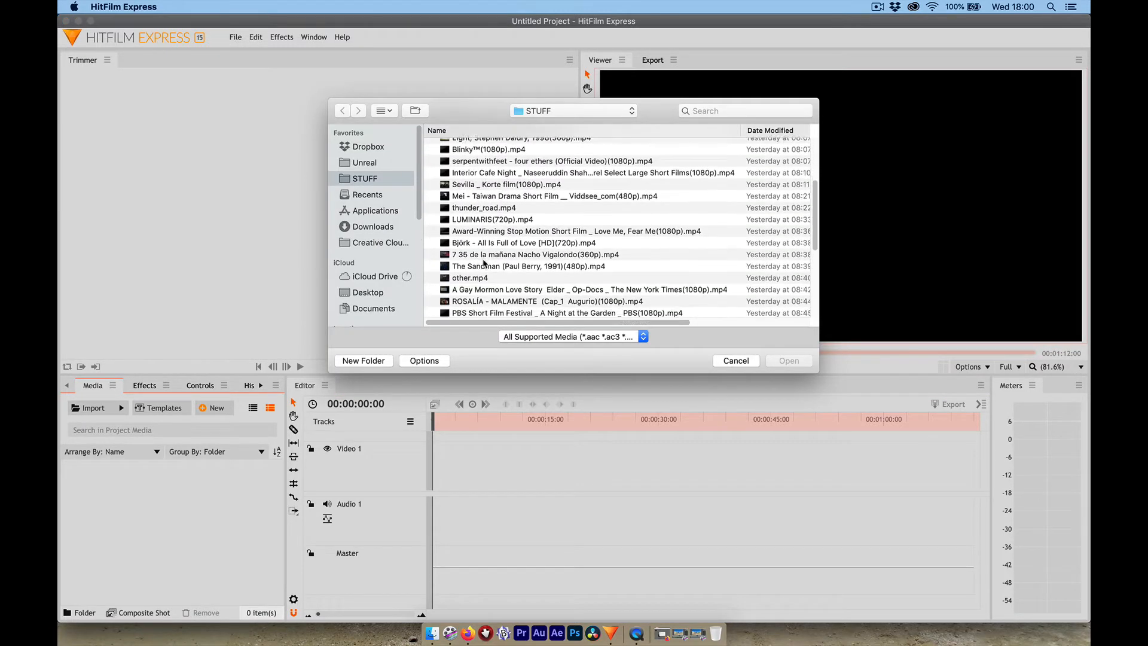
scroll(485, 263, down, 1)
click(485, 256)
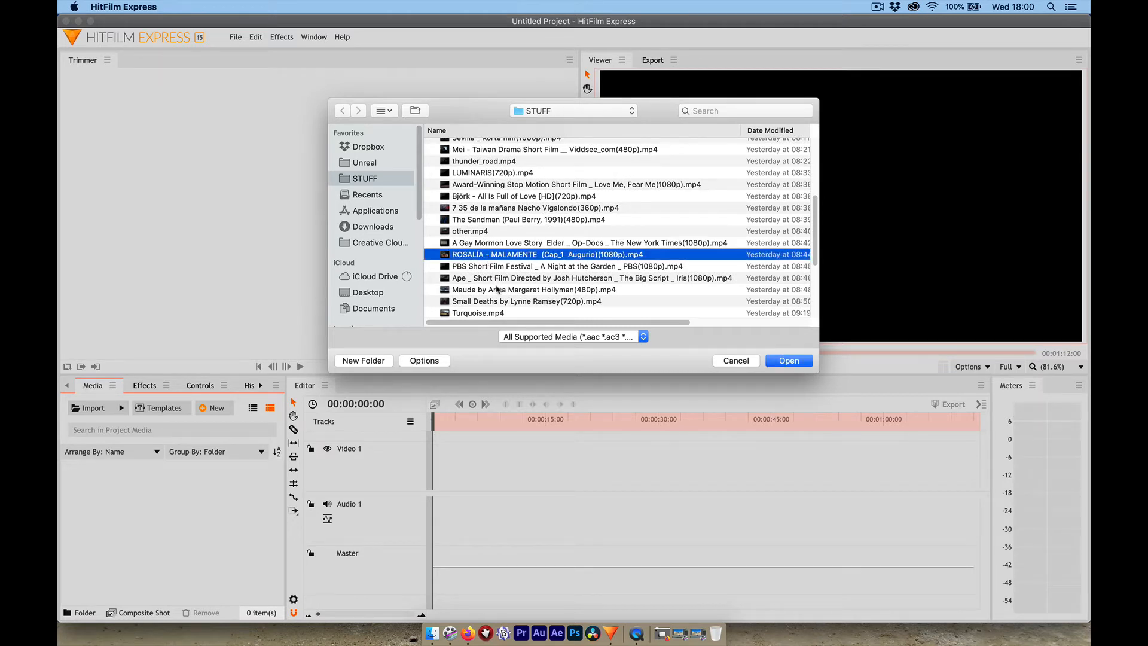
shift+click(496, 289)
click(788, 361)
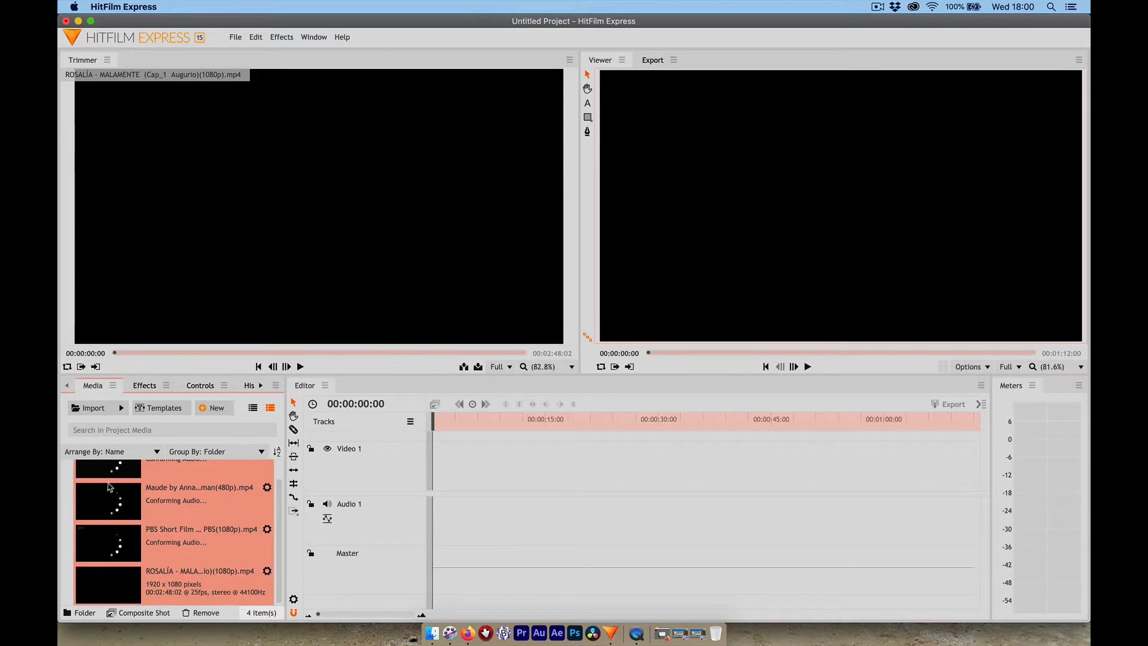
- Load the PBS Short Film Festival clip for trimming and preview its footage up to about 00;02;08;13
scroll(104, 517, up, 1)
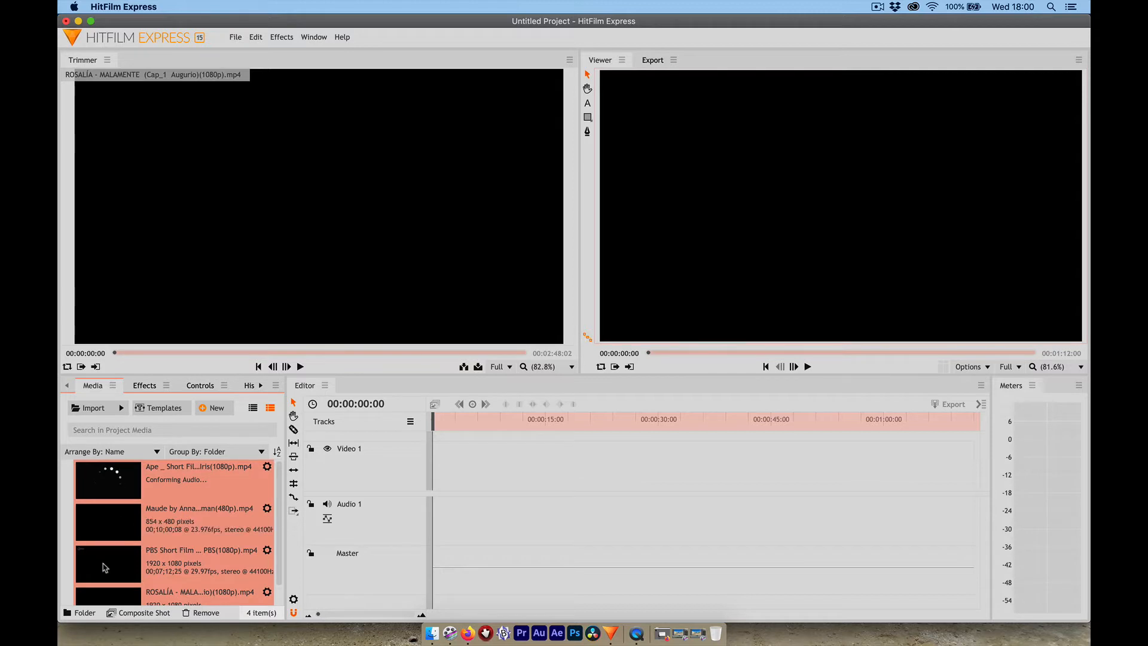
click(104, 567)
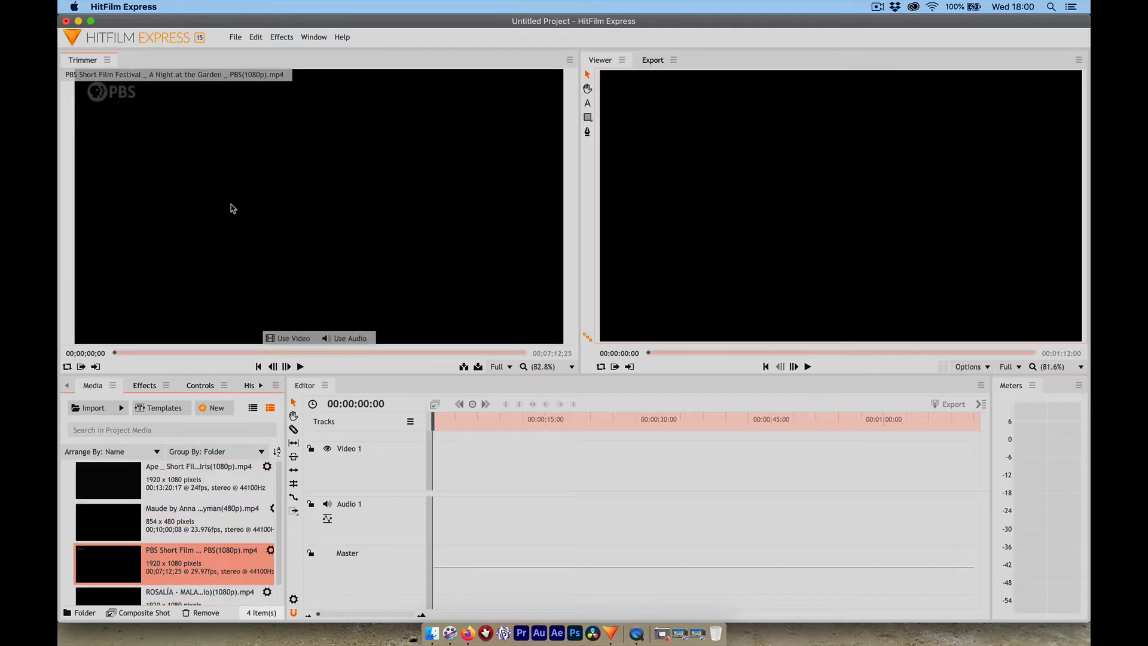
click(156, 353)
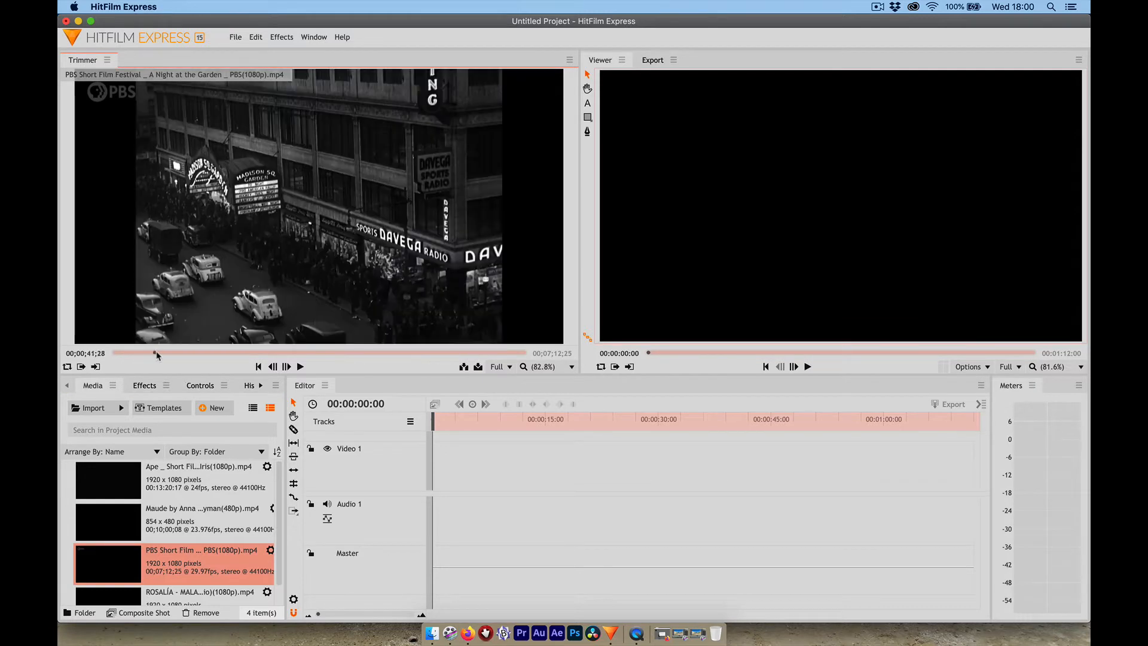
drag(156, 355, 234, 352)
key(space)
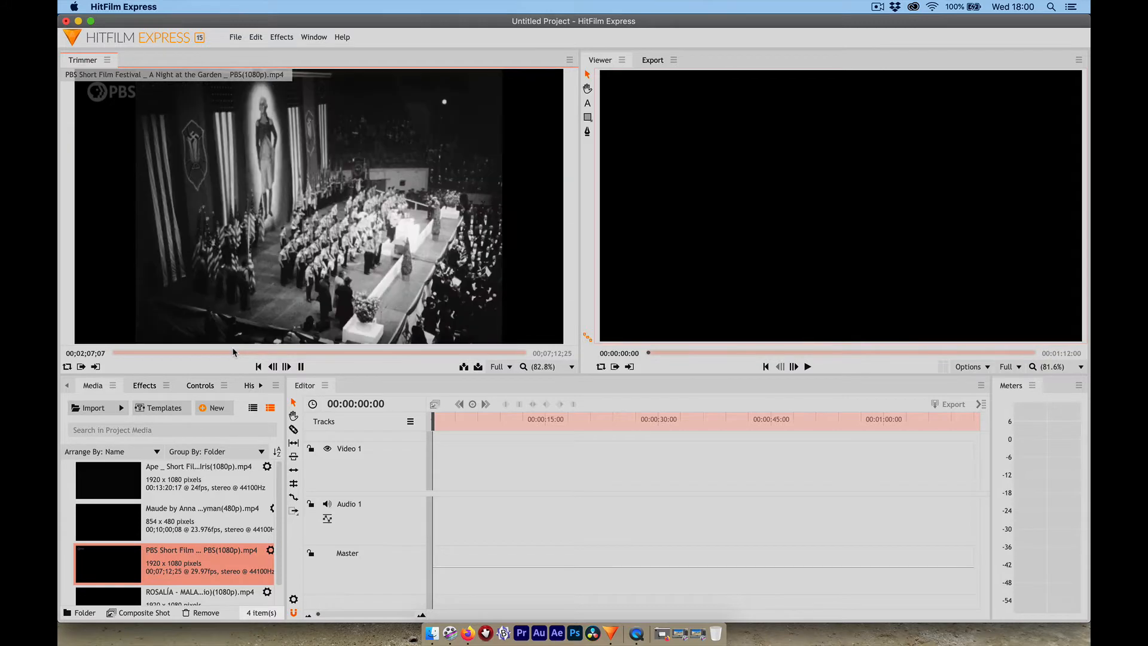
key(space)
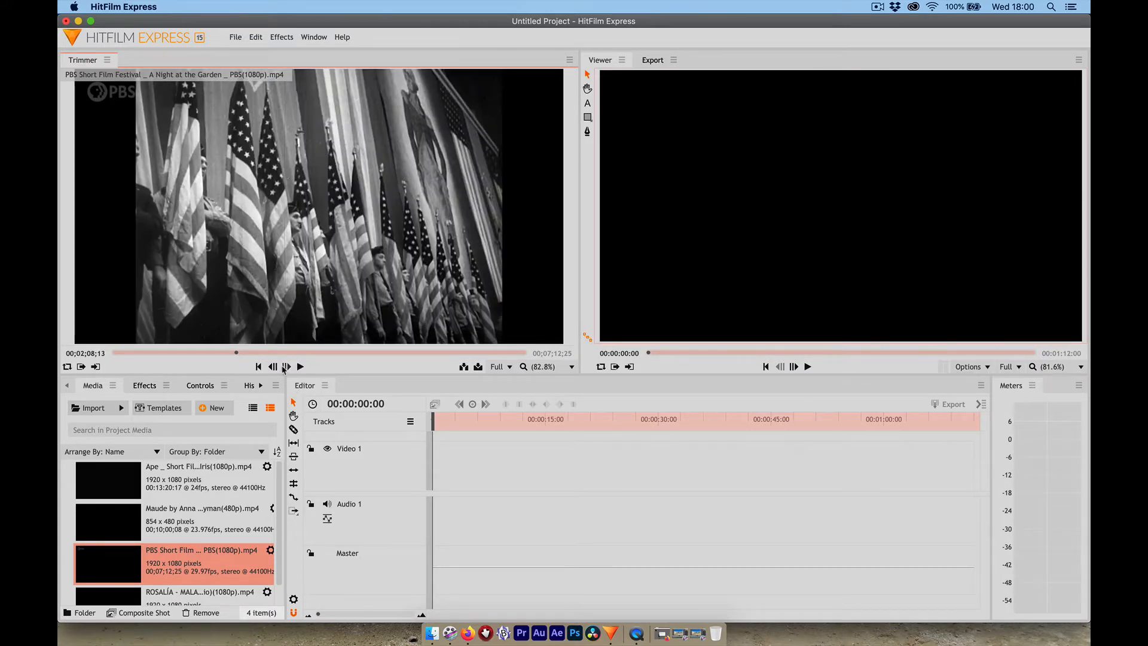
- Mark the PBS clip's in point at 00;02;36;09 and its out point at 00;02;53;21
mouse_move(276, 307)
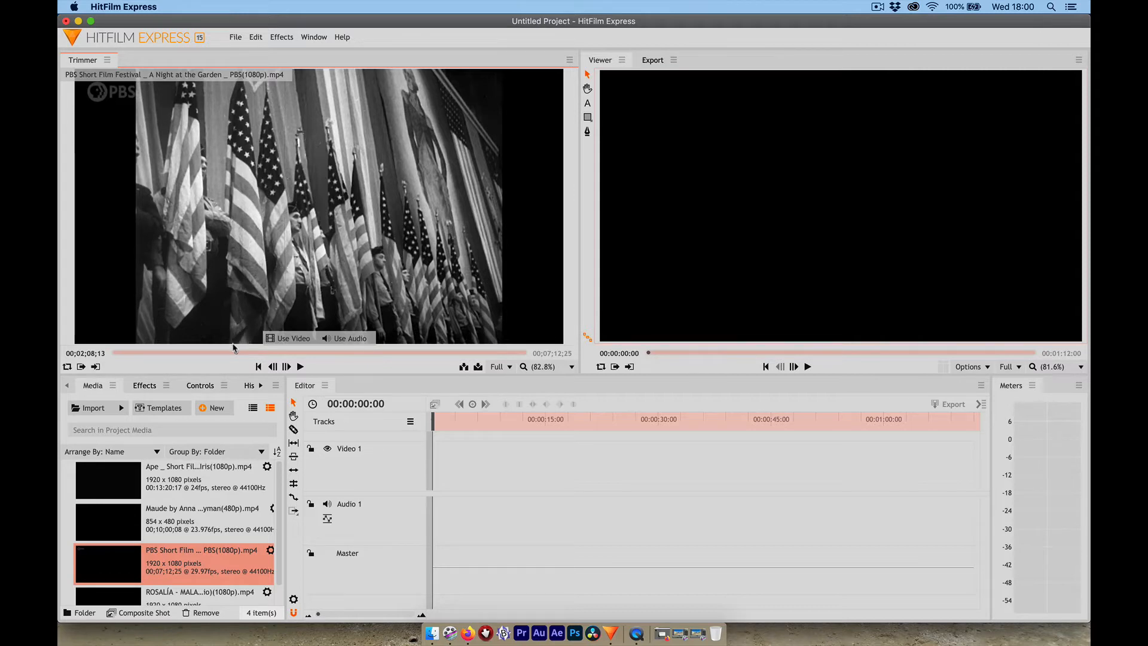
drag(238, 353, 262, 353)
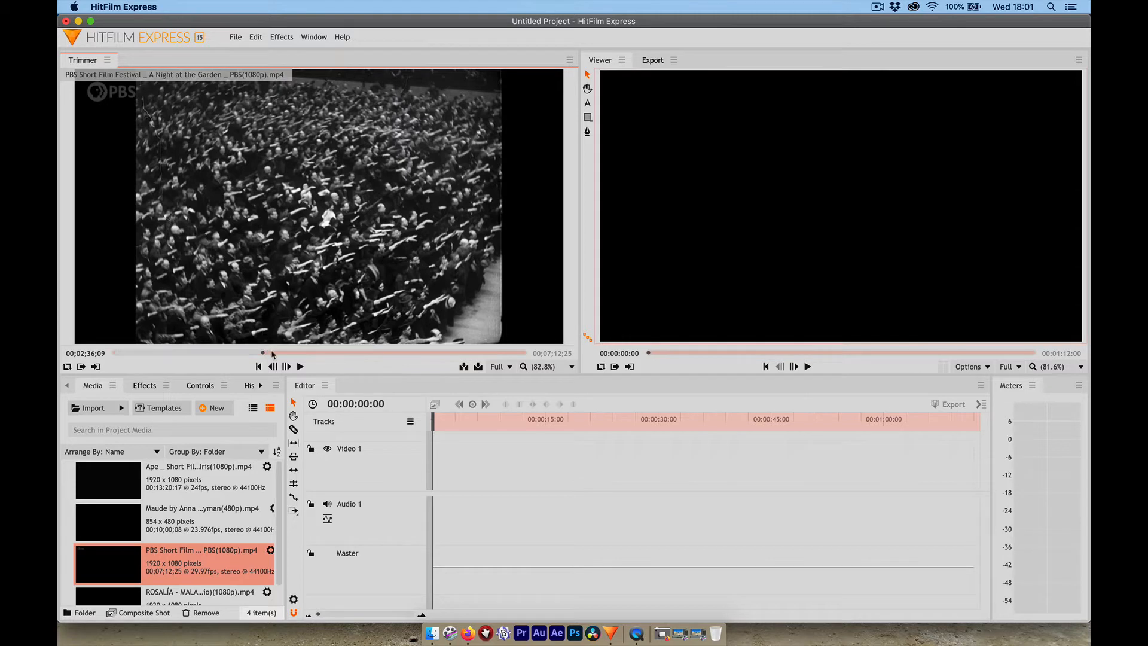
drag(275, 352, 280, 353)
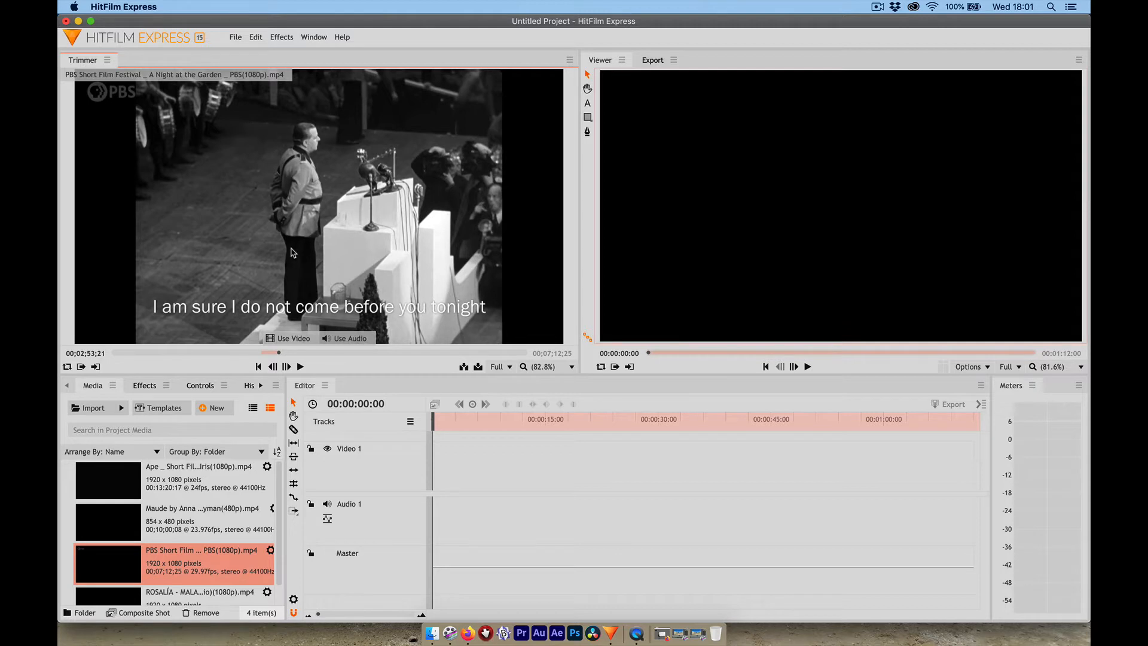
- Place the marked PBS section near the start of Video 1, keeping the sequence settings, and view it at 00:00:06:16
drag(293, 252, 435, 485)
drag(442, 485, 442, 486)
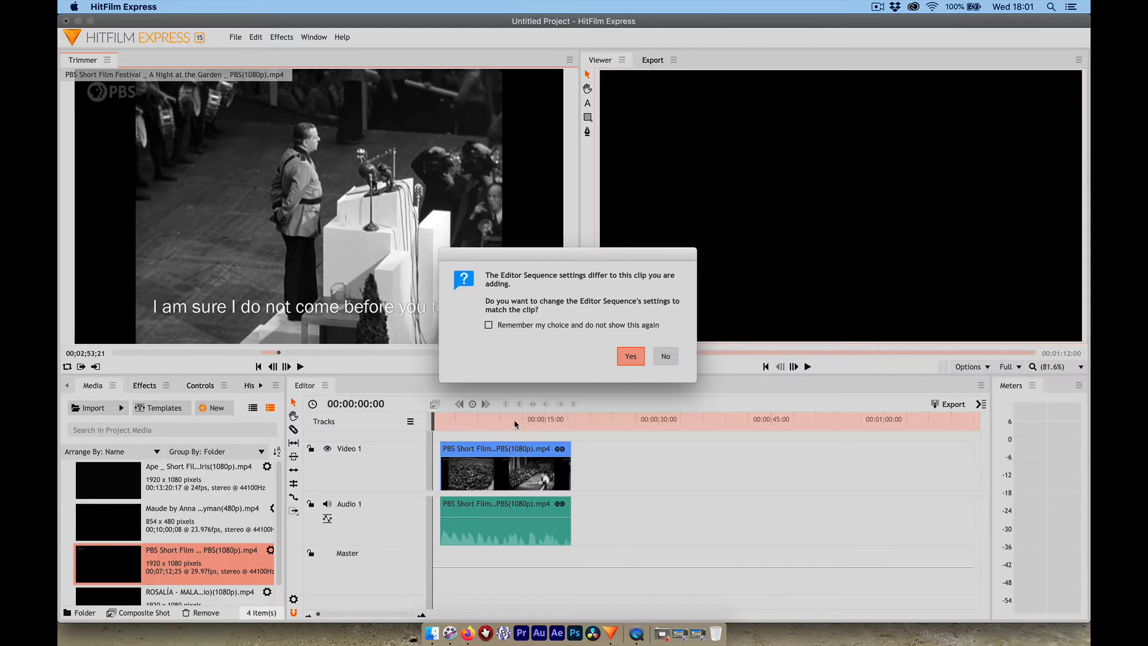
click(661, 358)
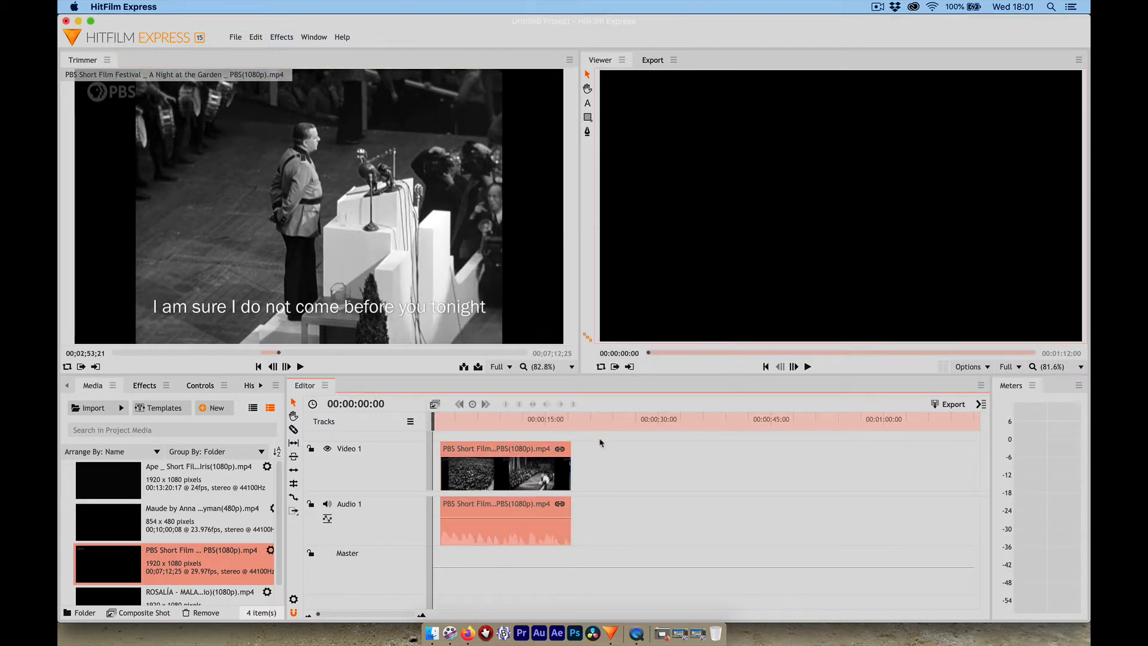
mouse_move(487, 421)
mouse_down()
mouse_move(505, 426)
mouse_move(482, 424)
mouse_up()
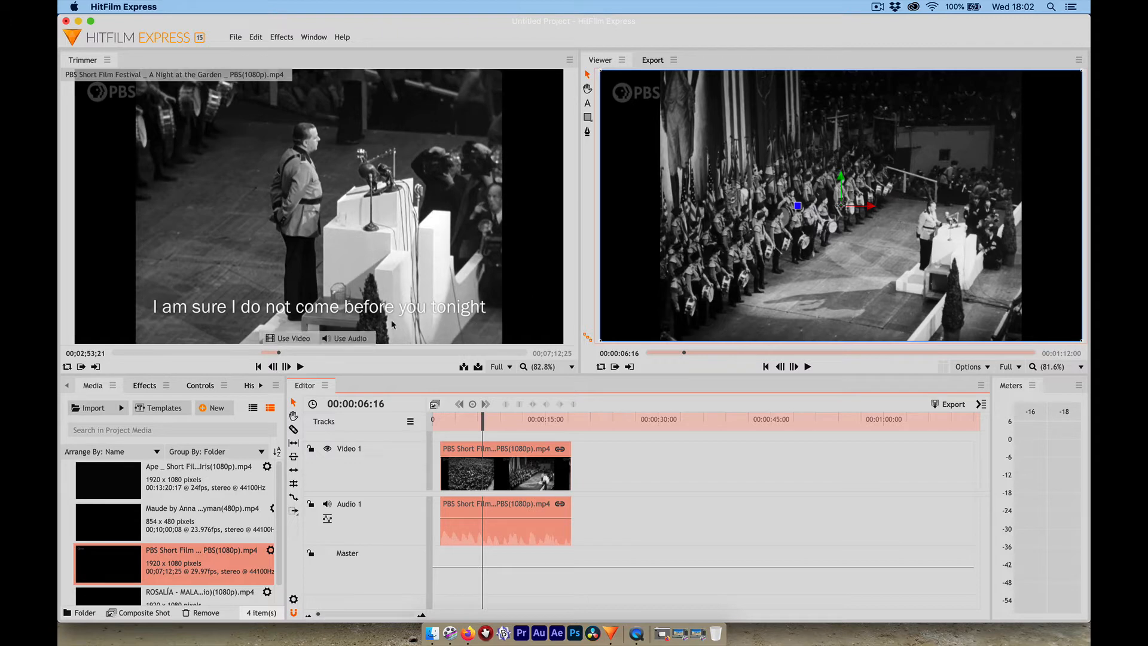
- Load the Maude clip for trimming and mark a section of it ending at 00;03;26;23
click(110, 518)
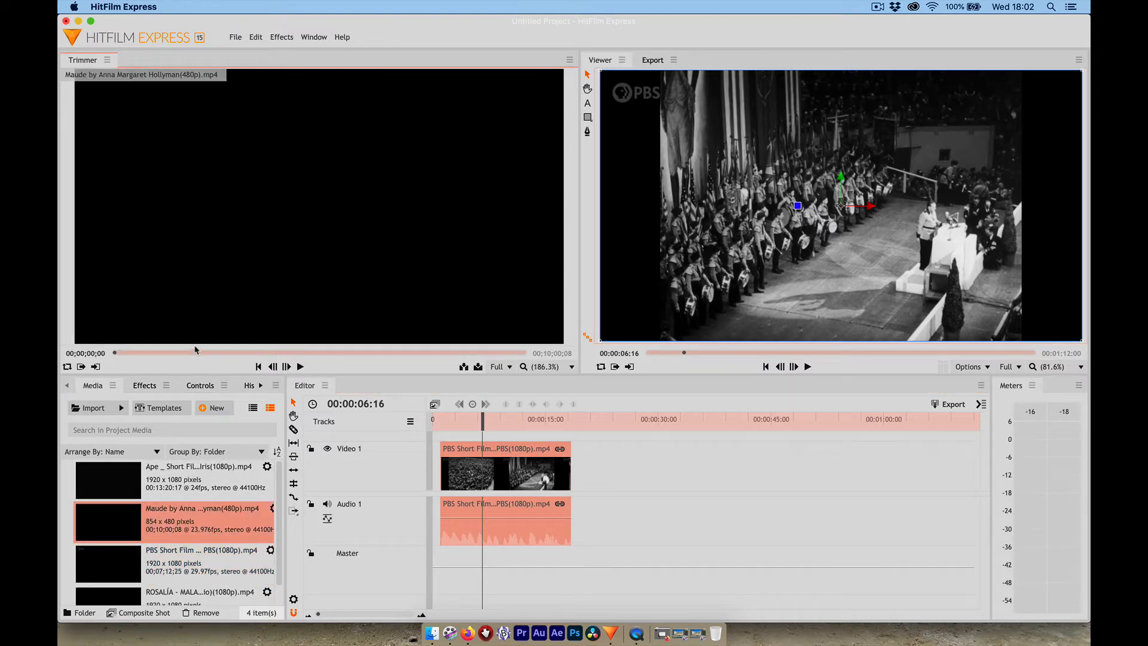
mouse_move(196, 352)
mouse_down()
mouse_move(214, 351)
mouse_move(202, 345)
mouse_up()
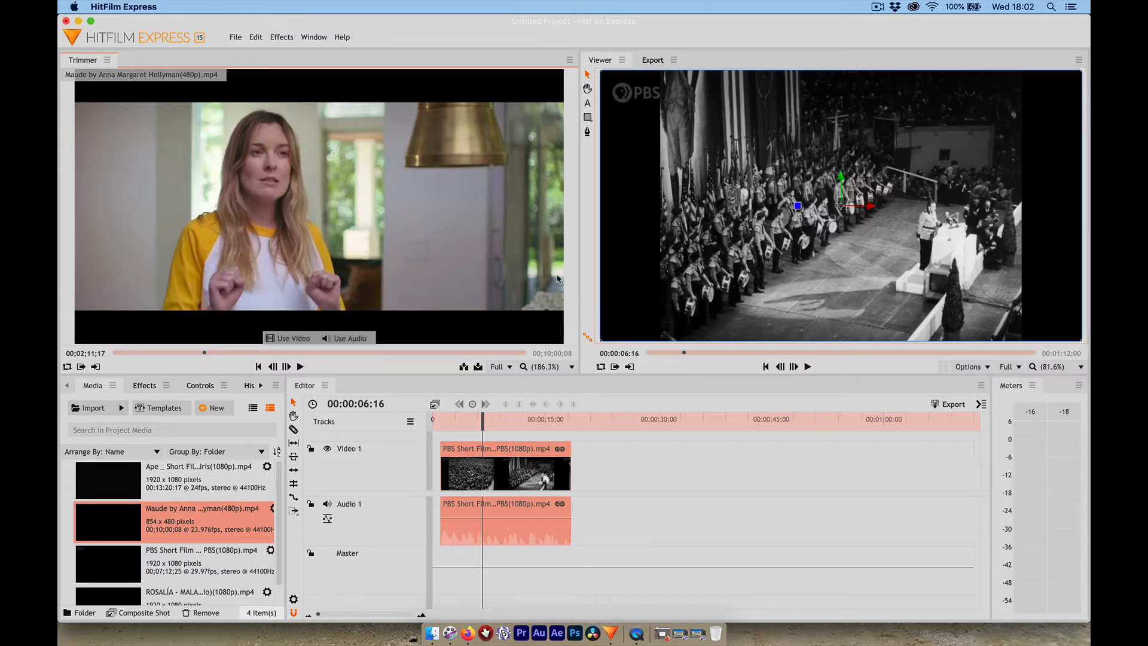
drag(211, 357, 256, 355)
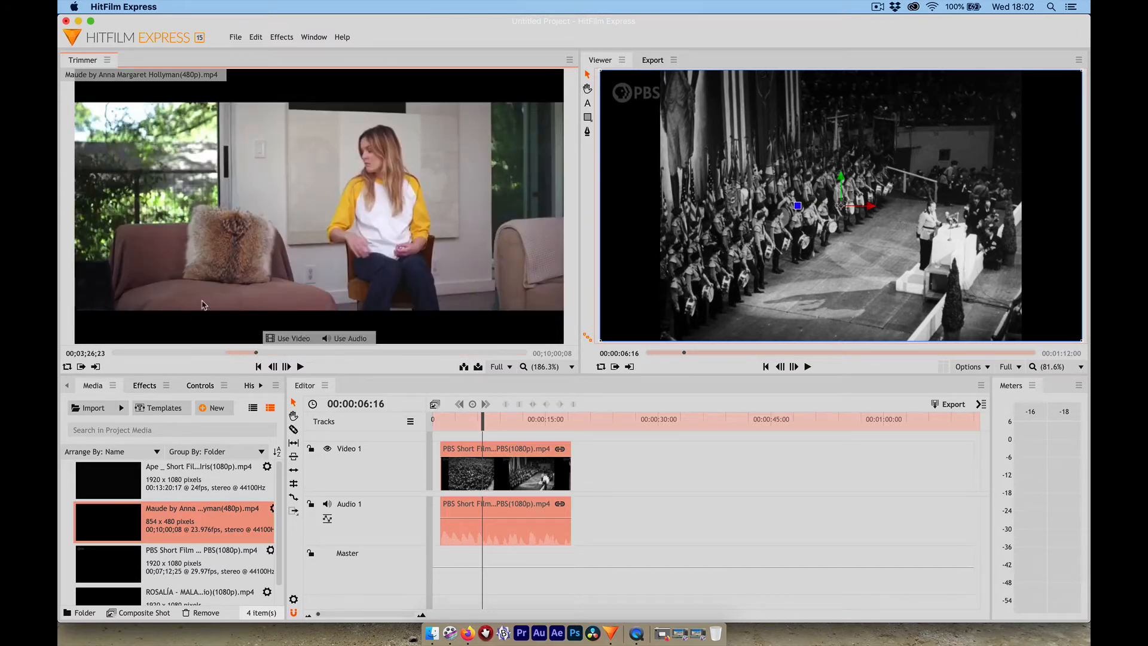
- Place the Maude section after the PBS clip on Video 1 and shorten its end to about 35 seconds on the timeline
drag(246, 243, 580, 485)
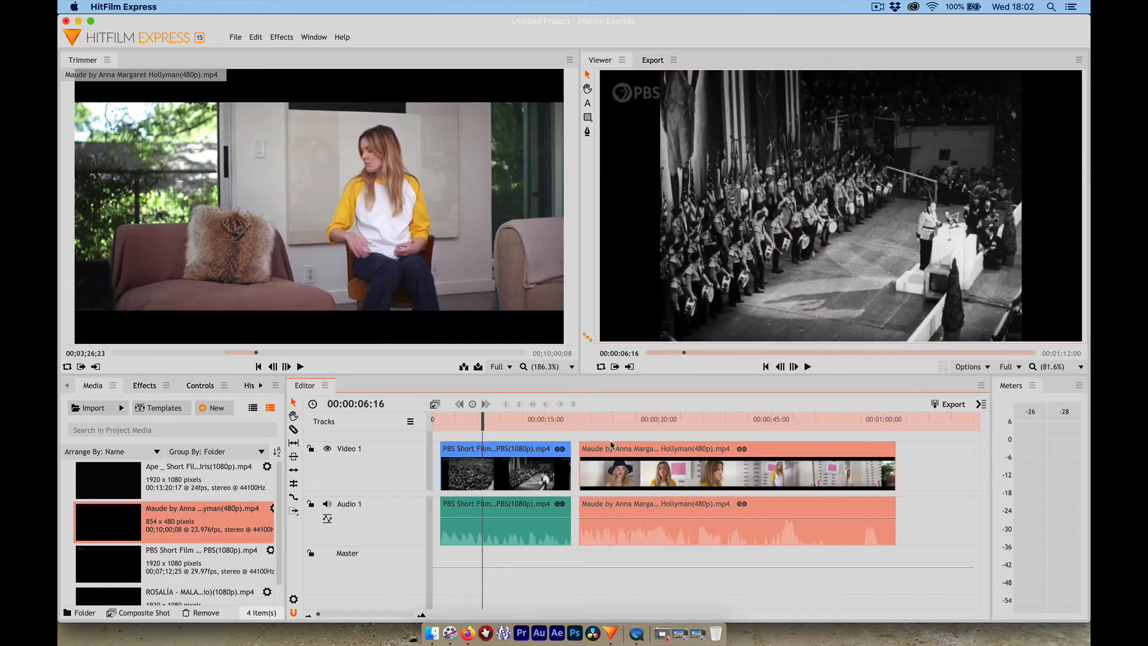
click(613, 420)
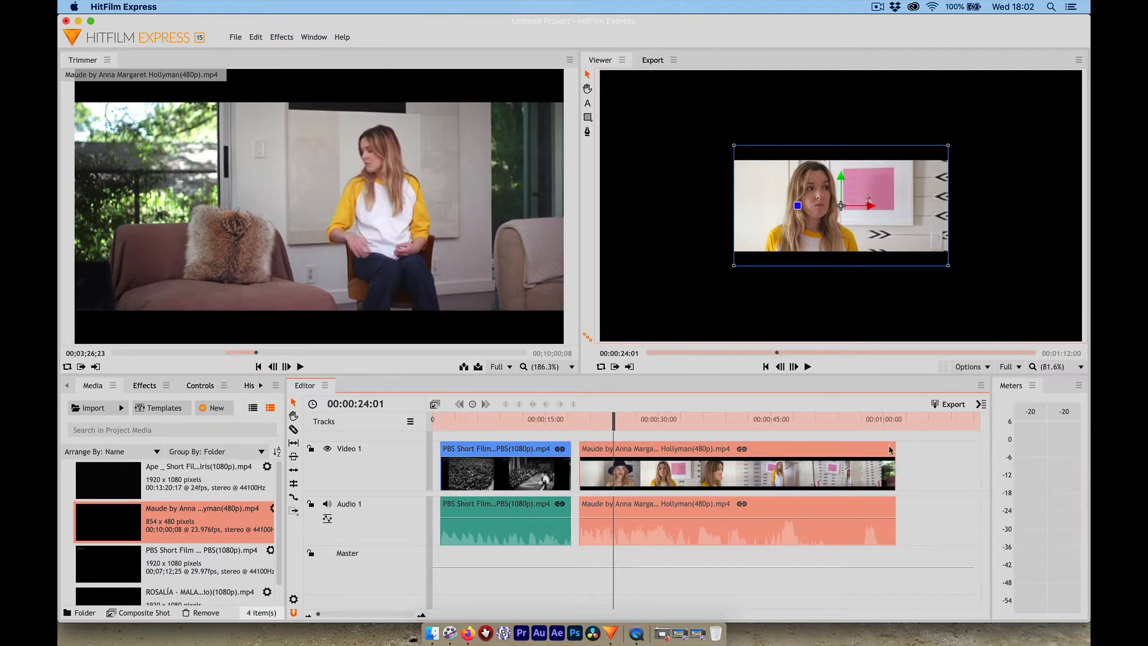
drag(895, 467, 697, 466)
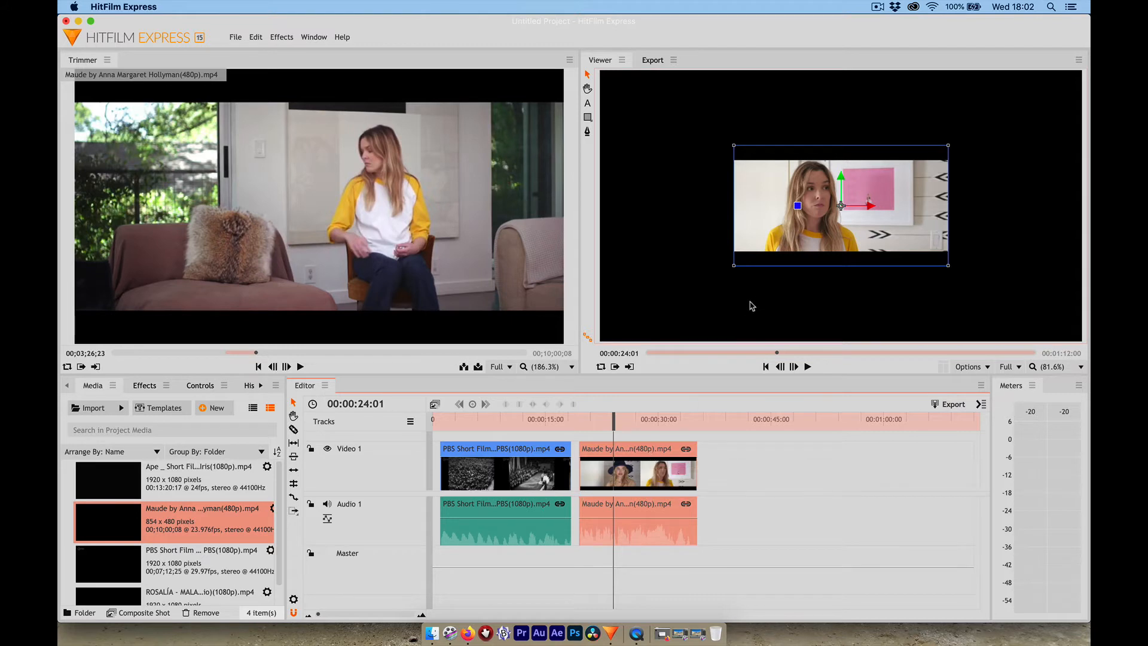
- Scale the Maude clip up to 223% to fill the frame width
mouse_move(410, 329)
click(209, 389)
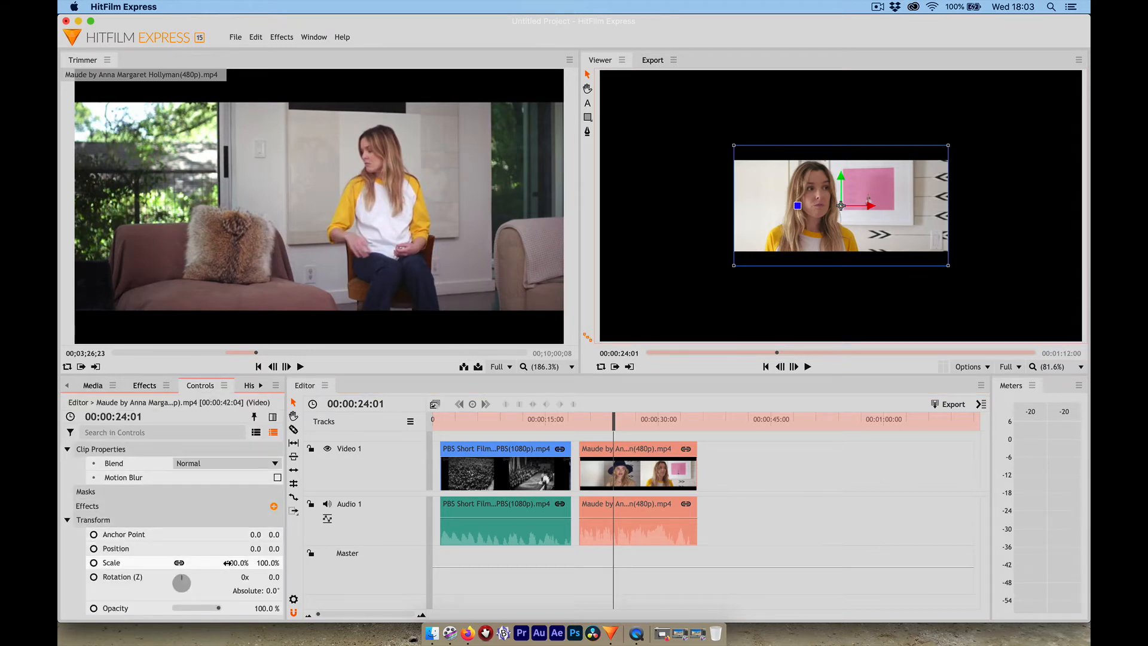
drag(237, 563, 310, 562)
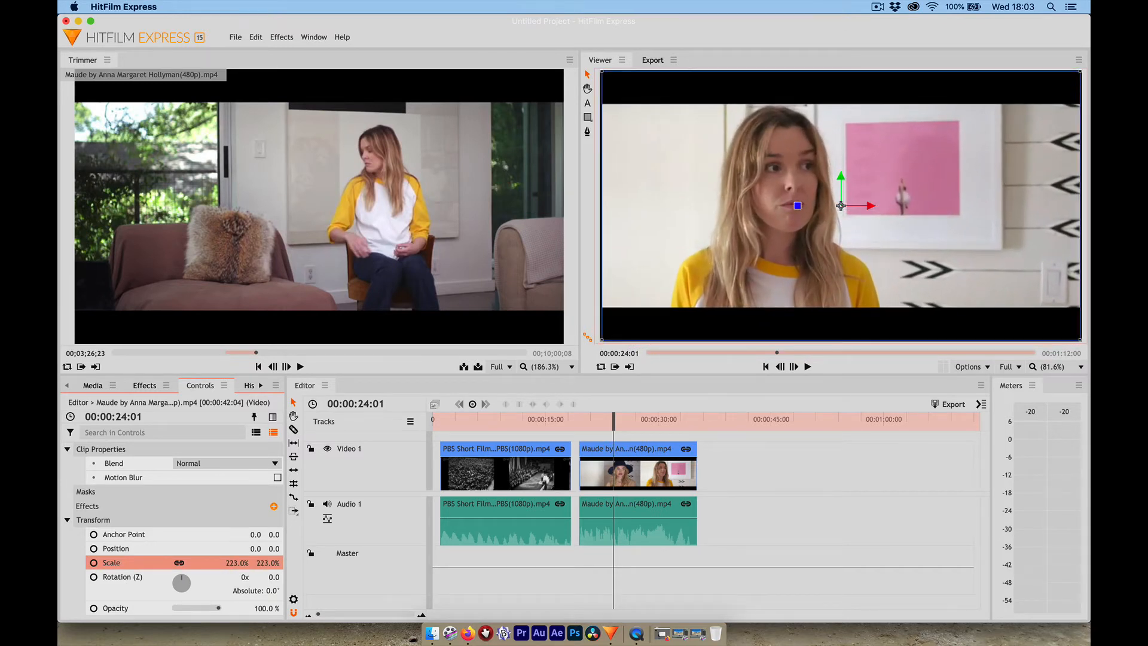
- Set the Maude clip's scale to 225%
drag(311, 563, 315, 562)
click(236, 563)
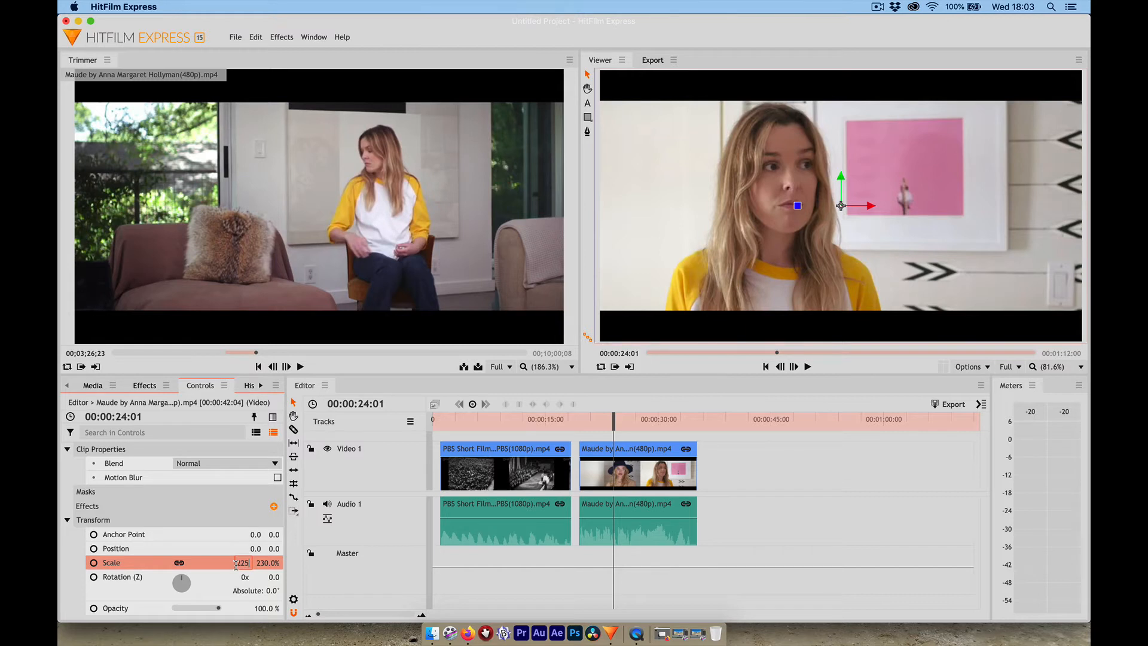
key(Return)
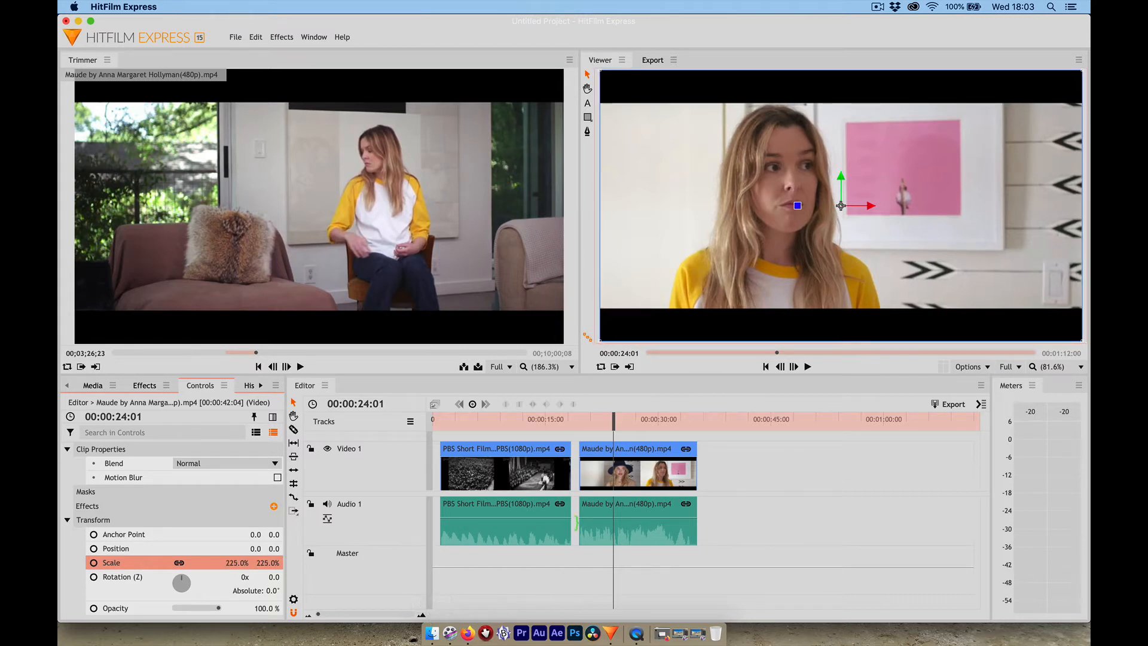
- Load the ROSALÍA - MALAMENTE clip for trimming and mark a section from 00:00:51:17 to 00:01:16:19
drag(613, 420, 702, 410)
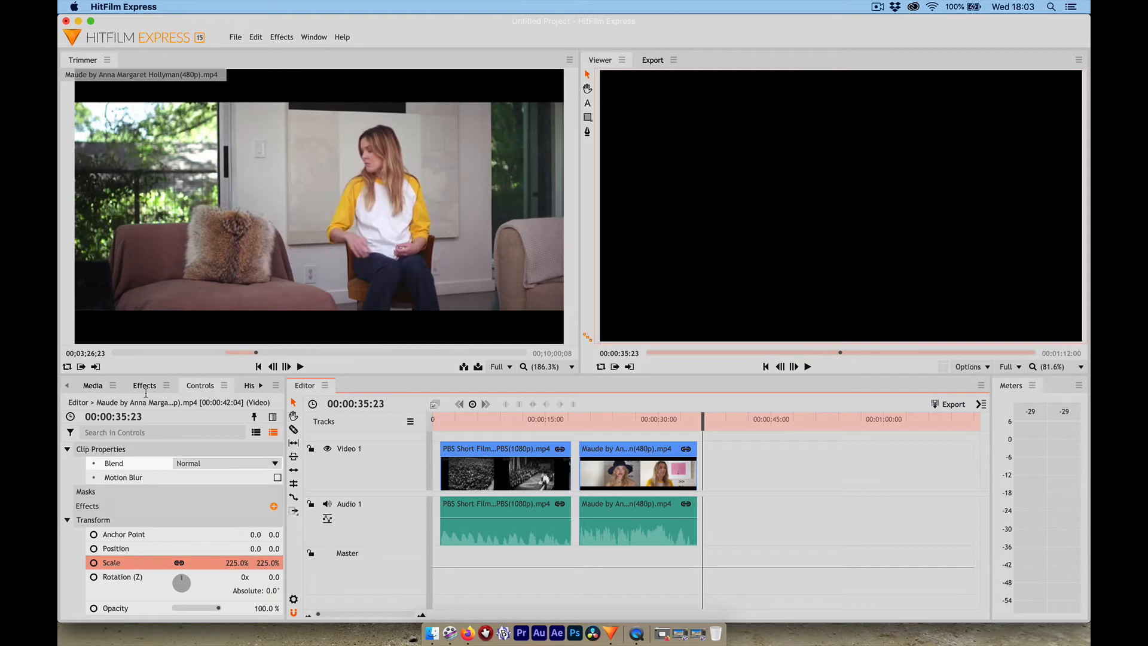
click(92, 386)
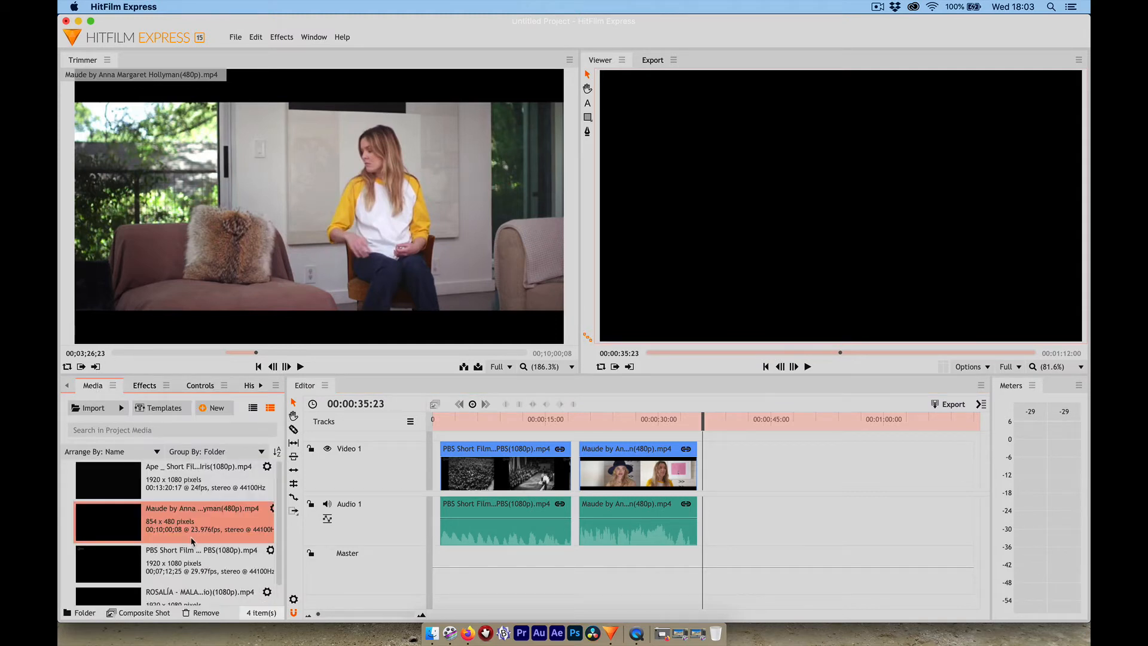
scroll(192, 541, down, 1)
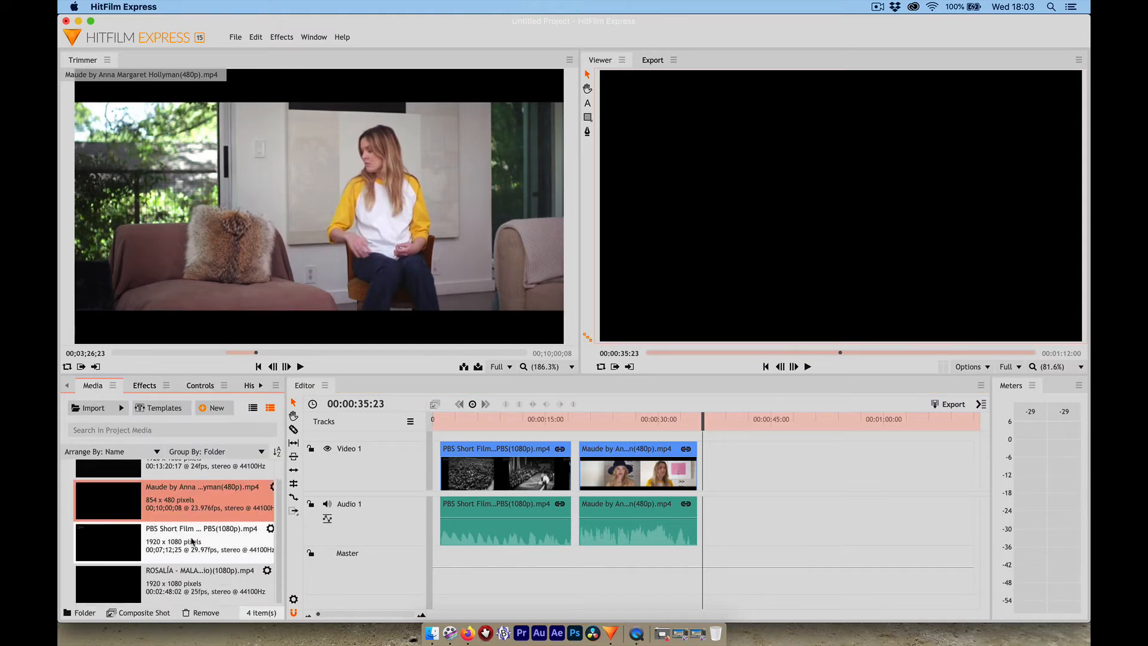
double_click(113, 585)
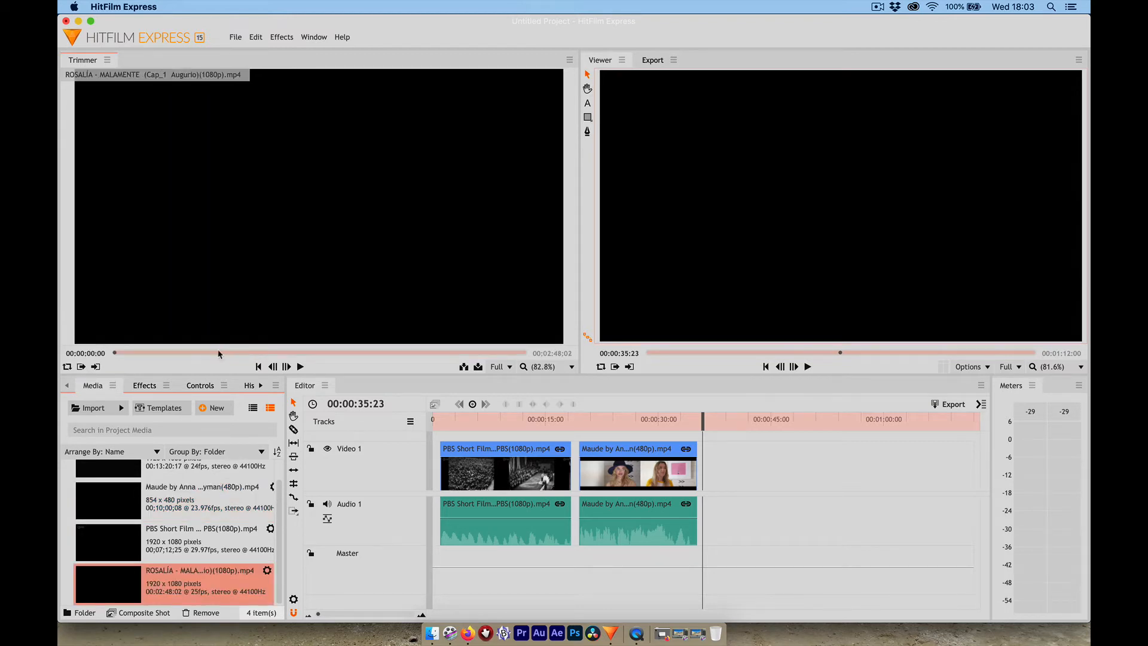
mouse_move(220, 353)
mouse_down()
mouse_move(248, 357)
mouse_move(239, 357)
mouse_up()
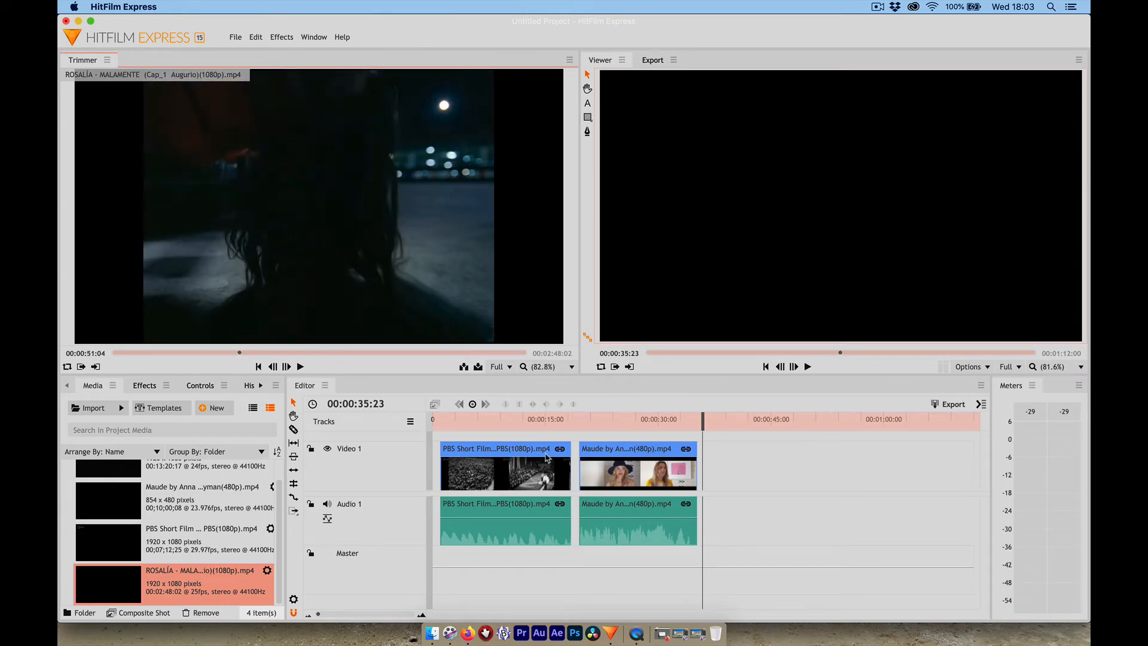
drag(238, 354, 239, 355)
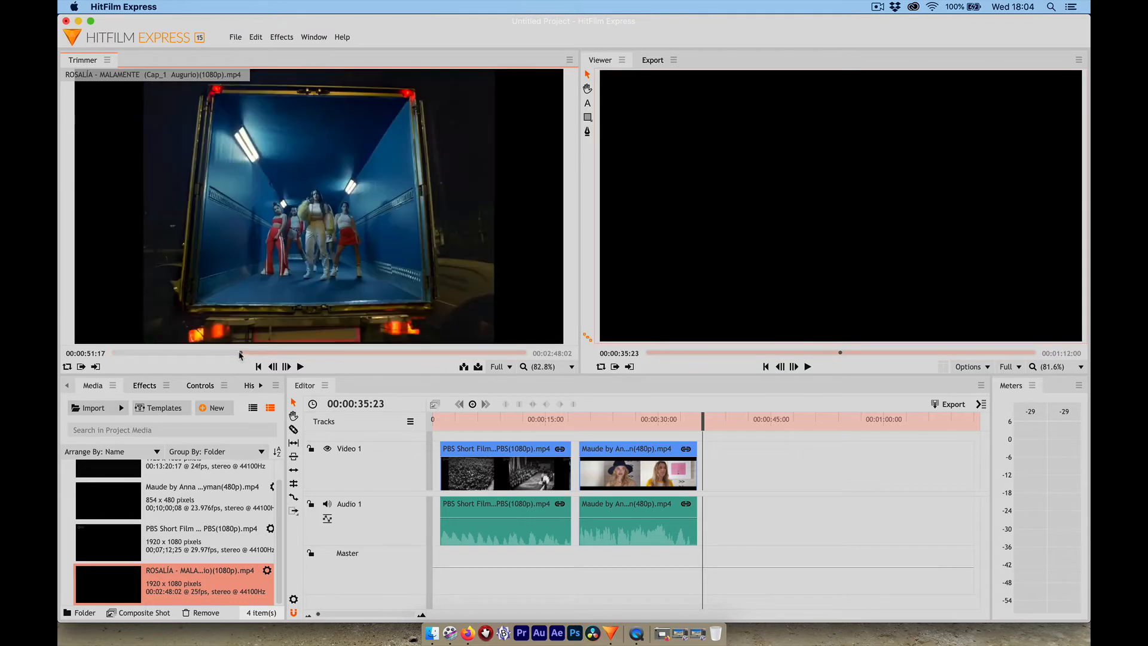
click(302, 353)
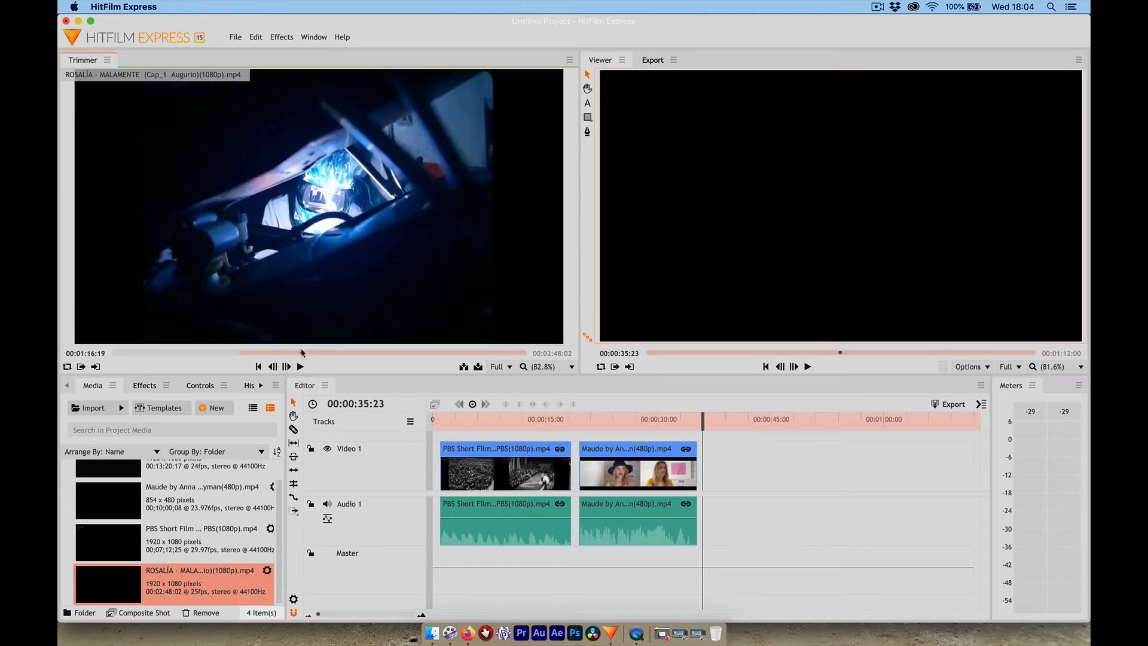
- Place the ROSALÍA section after the Maude clip on Video 1, starting at 00:00:36:06, and shorten its end to about 58 seconds on the timeline
mouse_move(284, 261)
drag(285, 261, 705, 487)
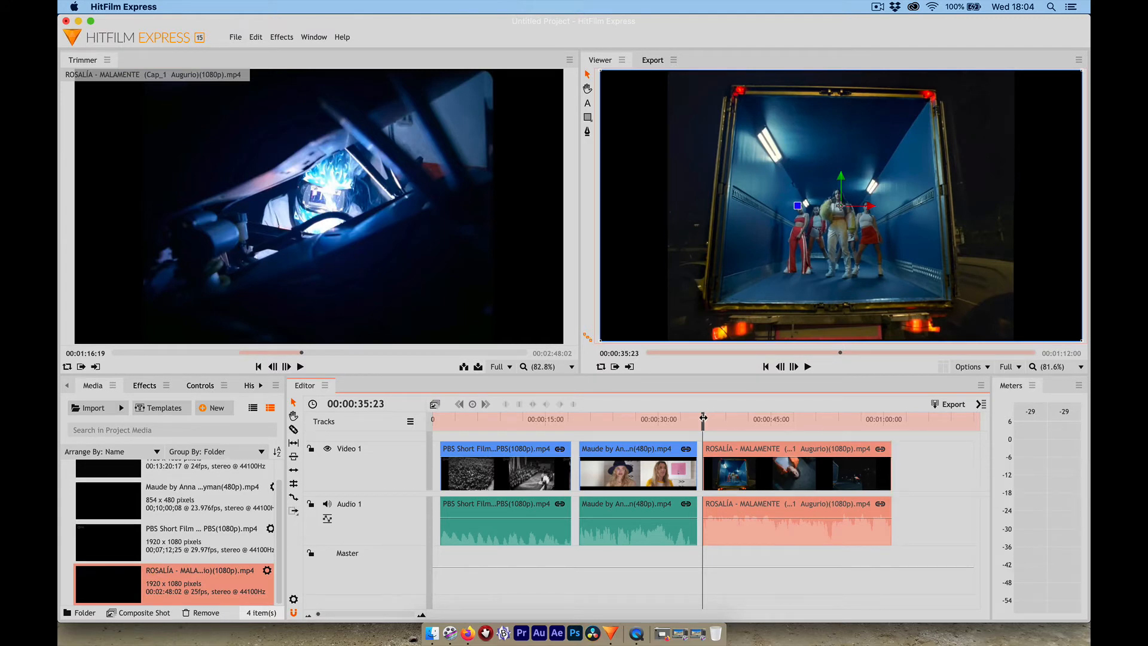
drag(703, 416, 705, 419)
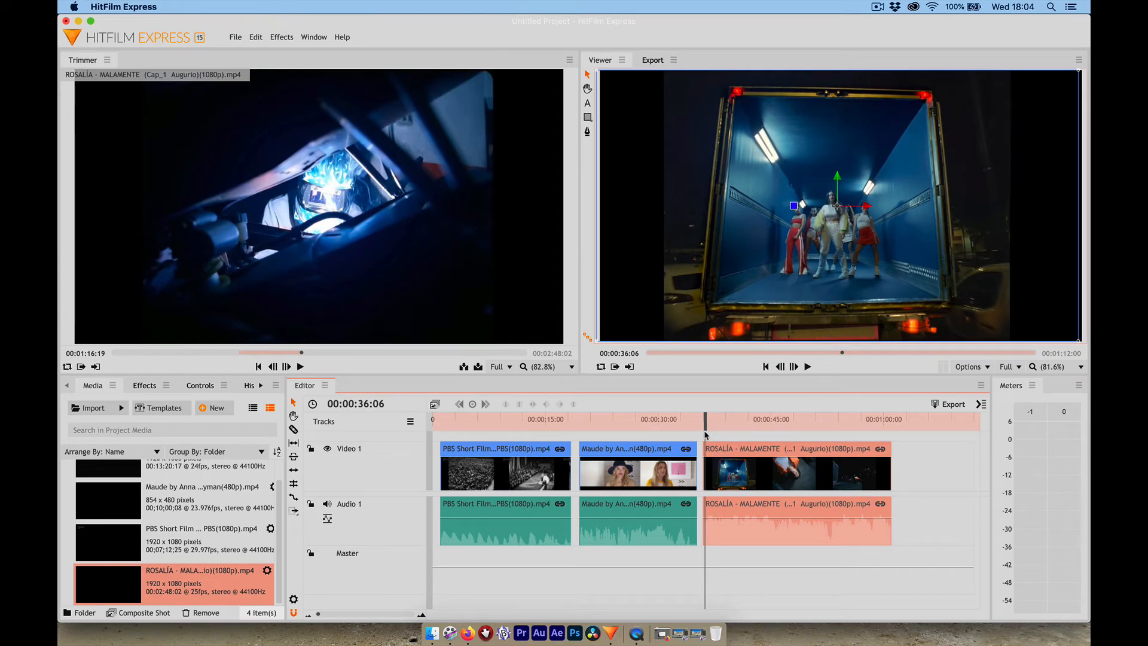
mouse_move(720, 451)
mouse_down()
mouse_move(739, 453)
mouse_move(725, 450)
mouse_up()
drag(725, 449, 725, 449)
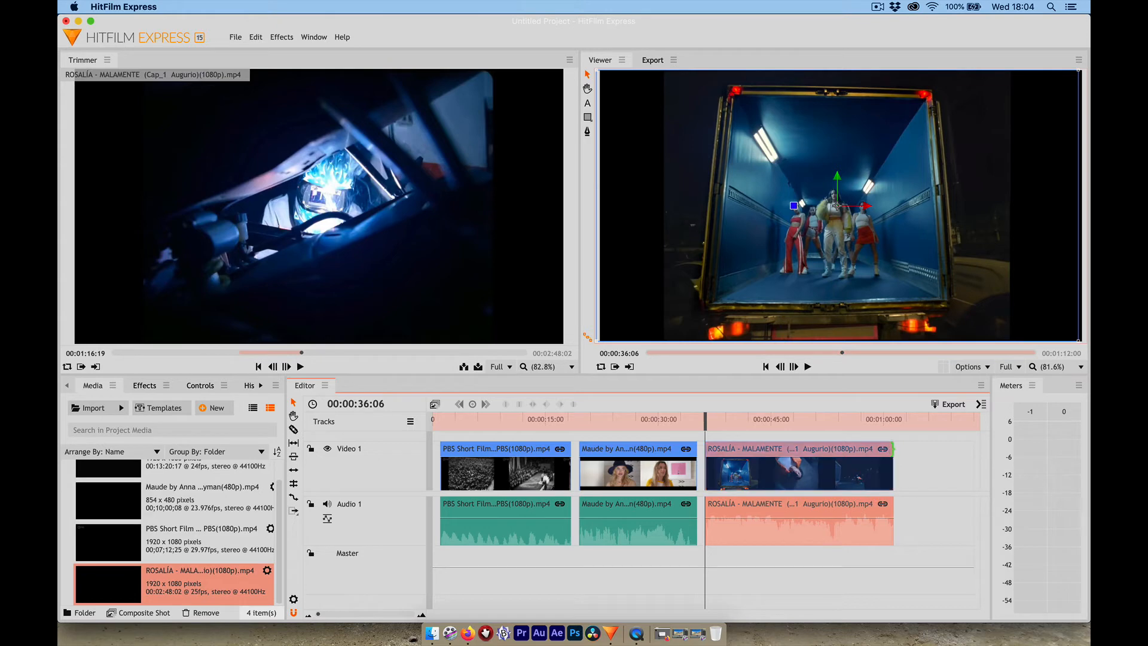
drag(893, 449, 765, 438)
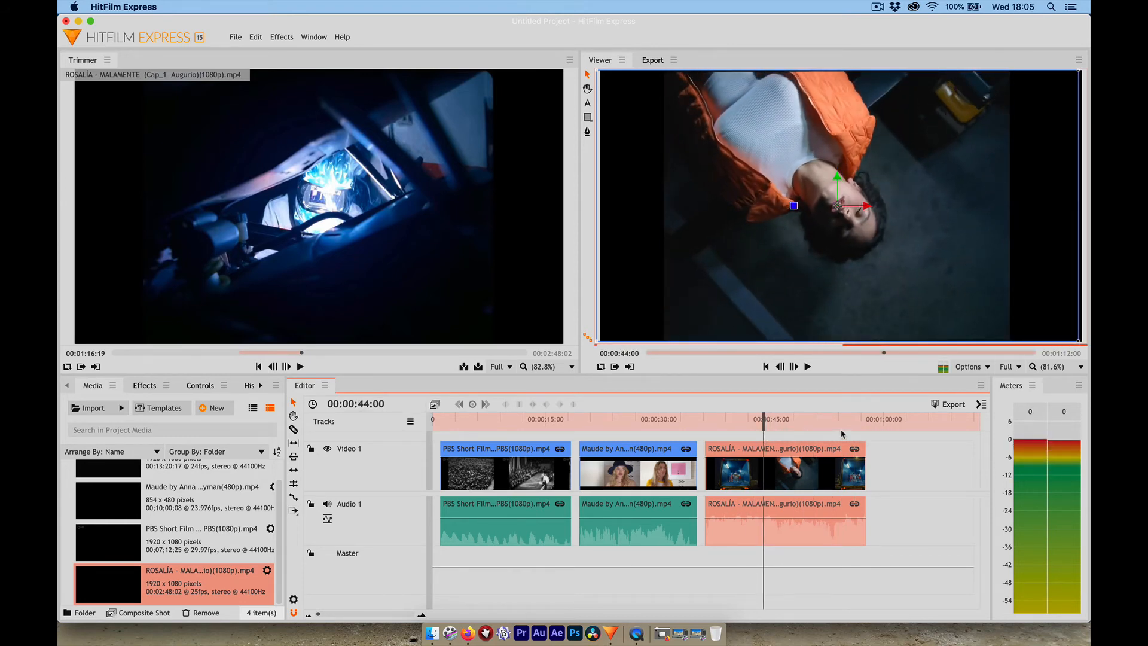
- Set the timeline's out point at 00:00:58:06, just after the end of the ROSALÍA clip
click(873, 420)
drag(873, 421, 787, 421)
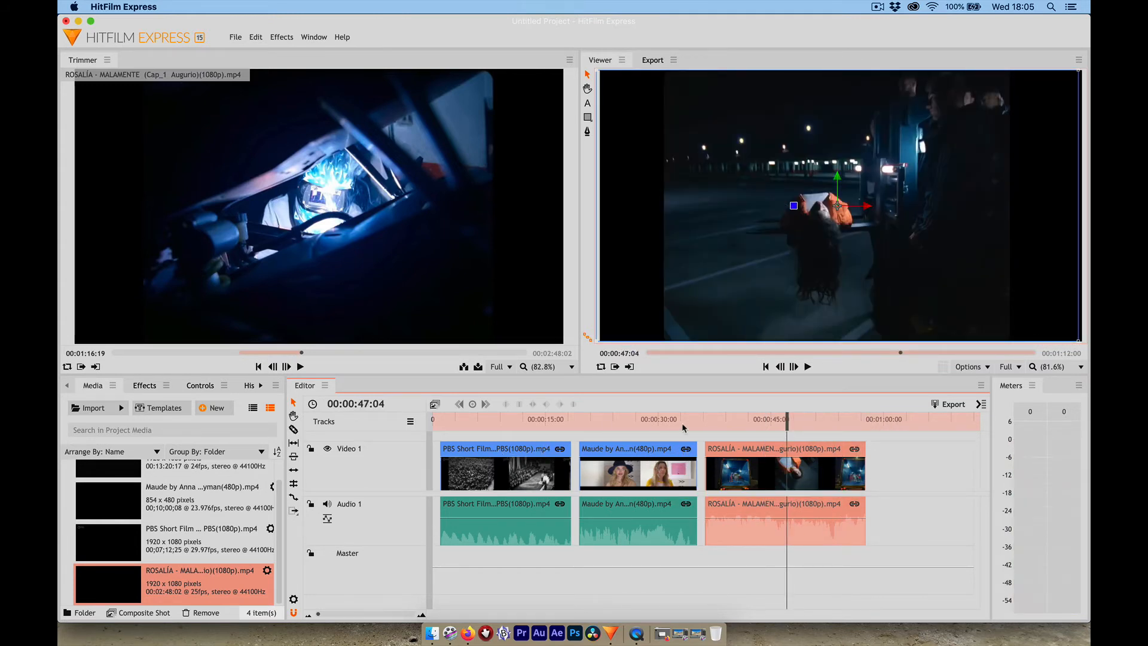
drag(868, 421, 364, 404)
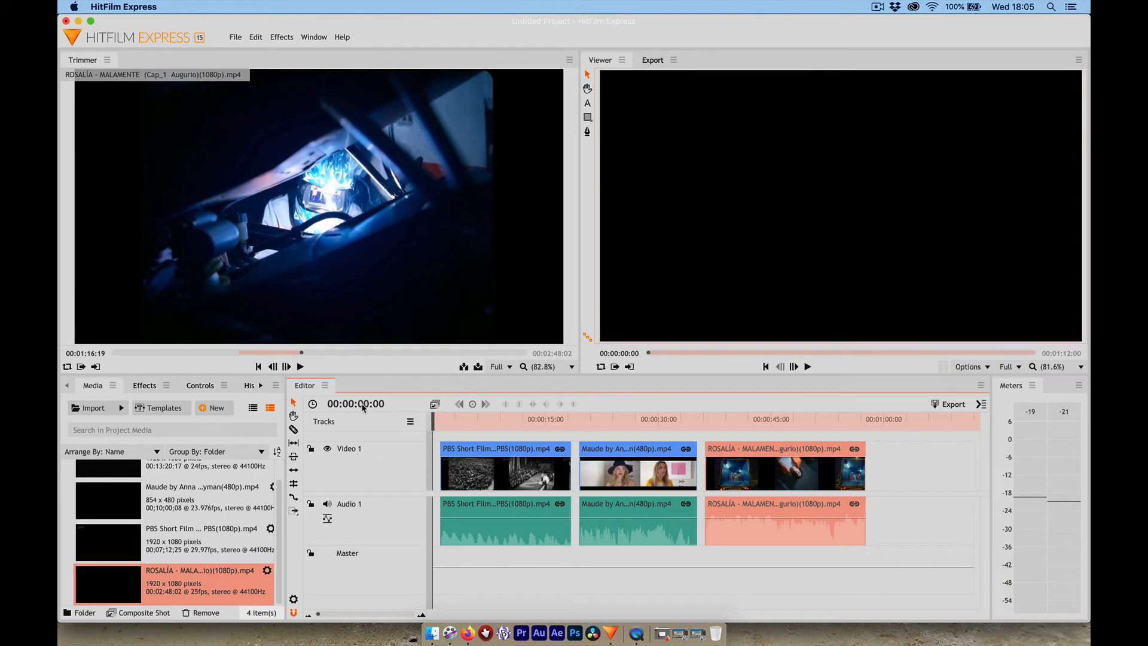
drag(867, 427, 869, 420)
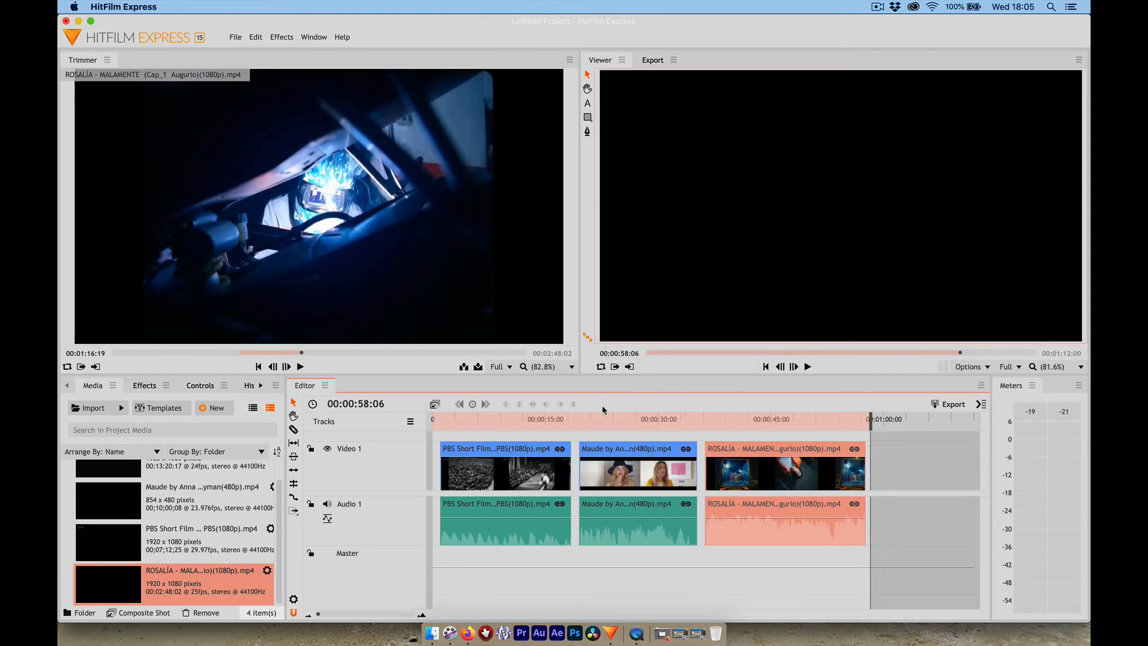
- Export the timeline's in-to-out area with the YouTube 1080p HD preset, then suspend the export queue
click(979, 405)
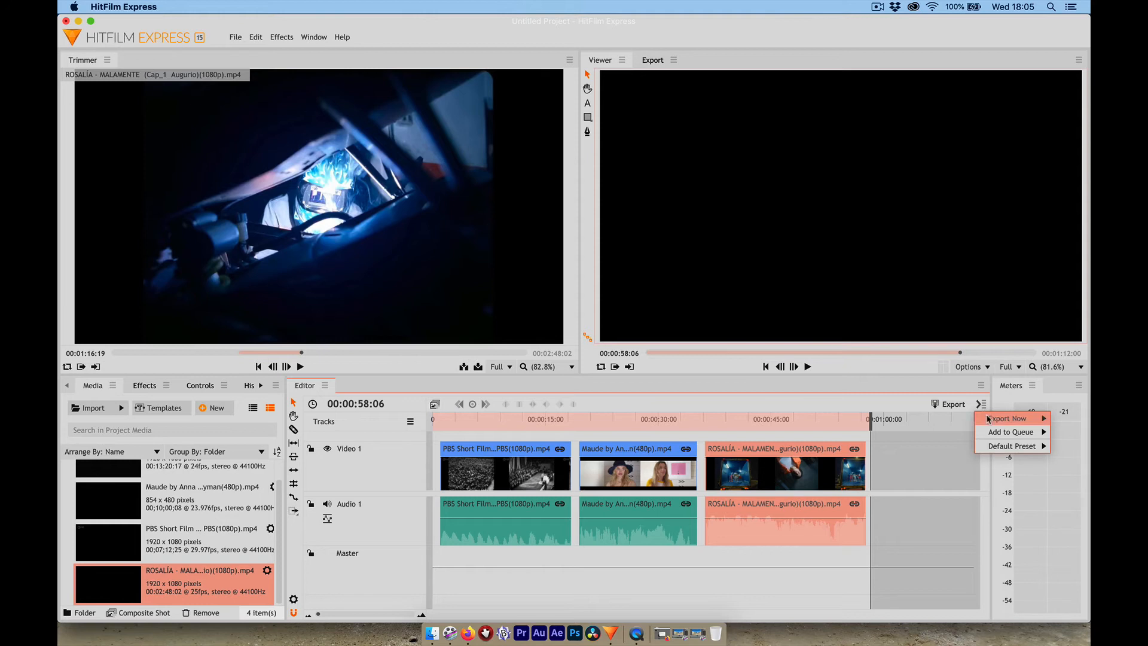
mouse_move(987, 418)
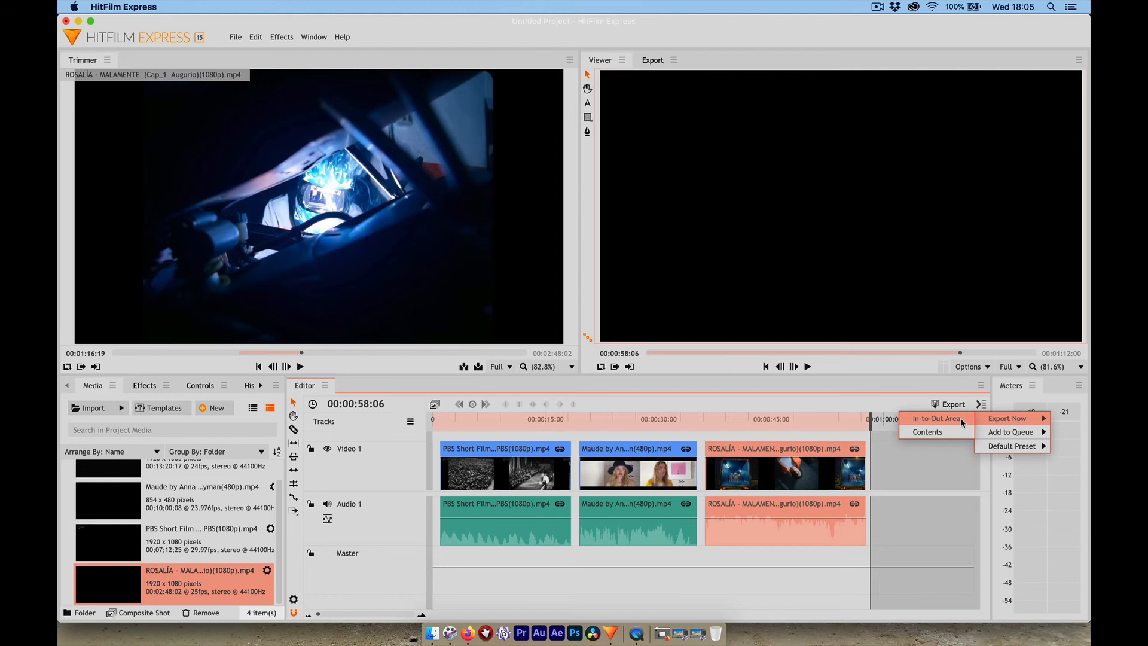
click(962, 422)
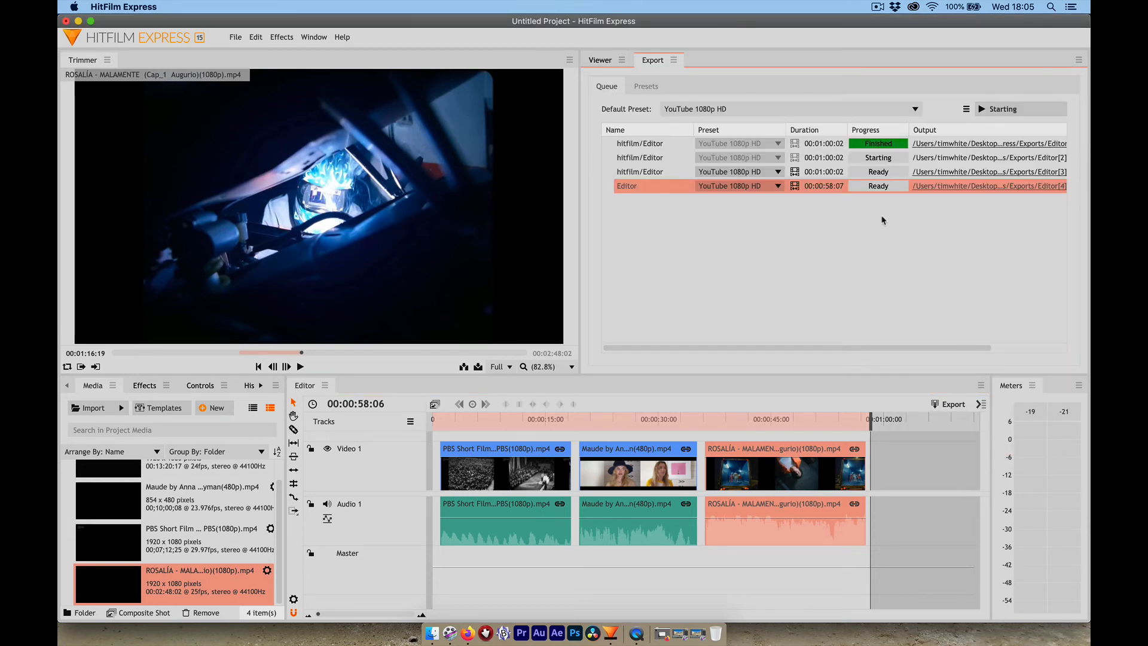
click(1014, 110)
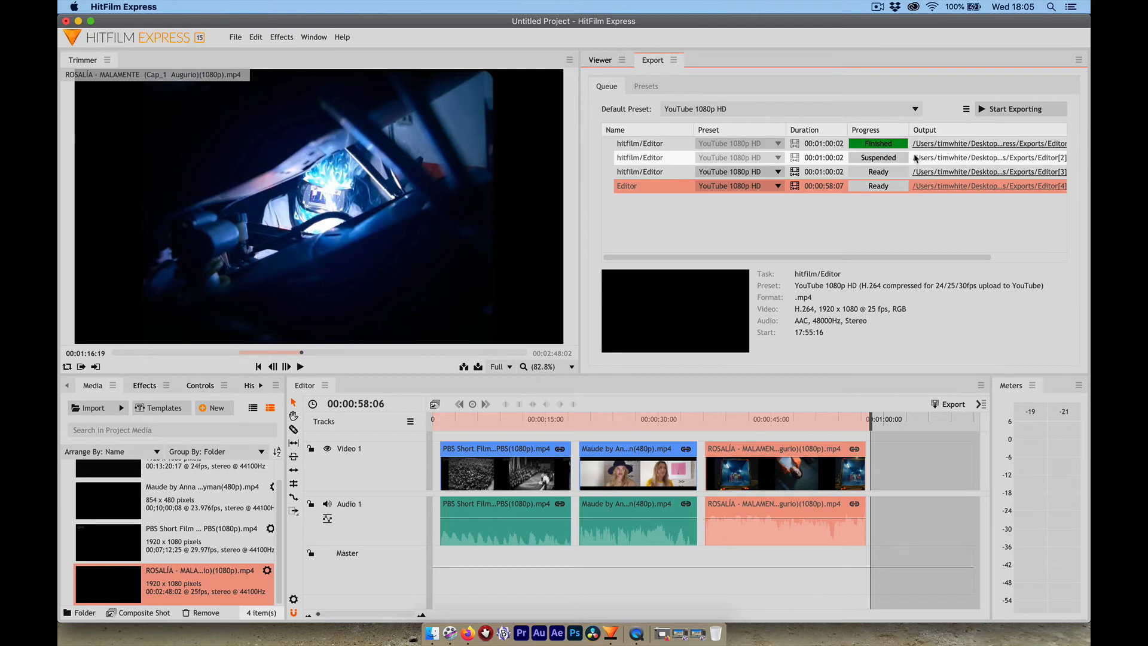
- Set the new export task's output file name to the editor's first name followed by "HFE 1", saved in the STUFF folder
click(920, 189)
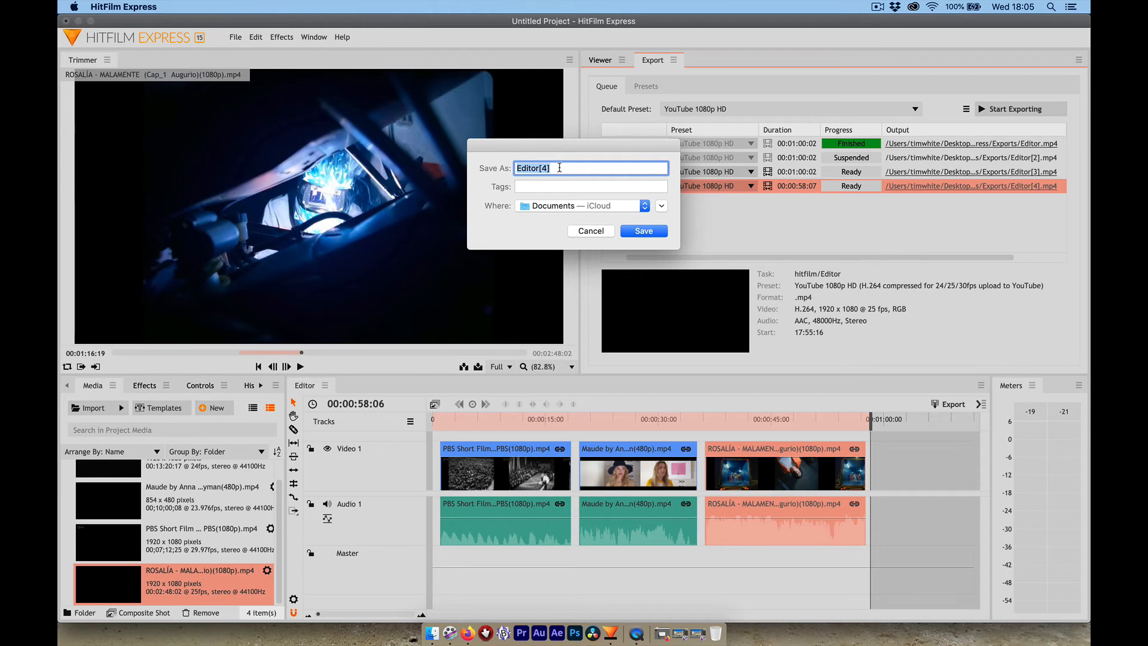
text(Tim)
text( HFE 2)
click(644, 206)
click(562, 309)
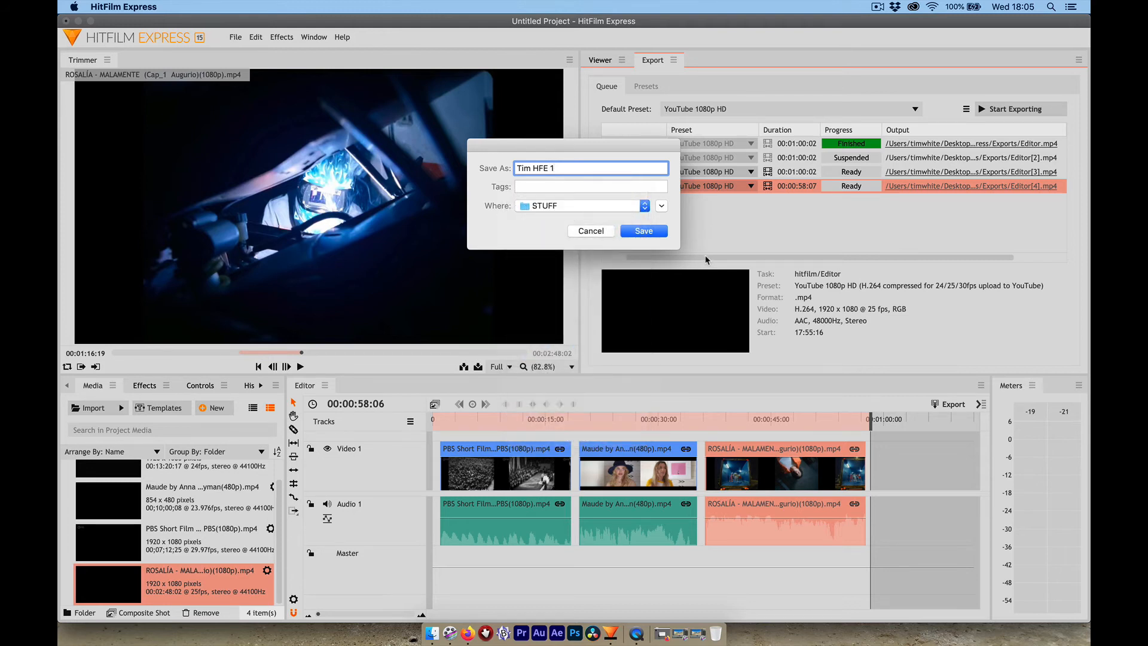
click(641, 231)
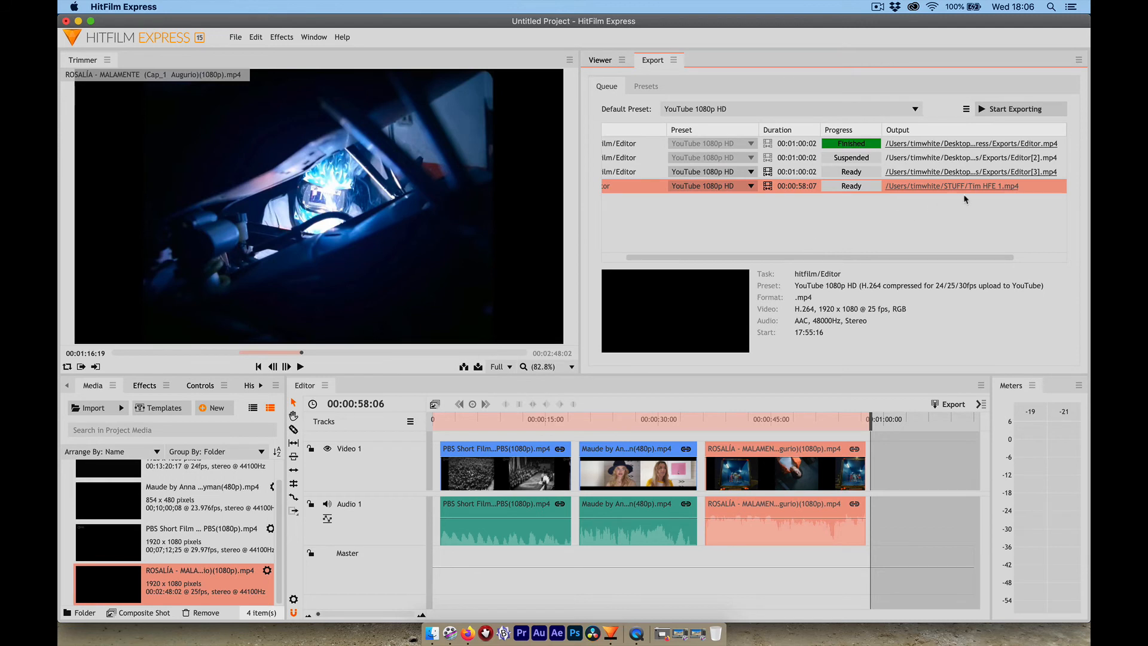
- Restart and suspend the export queue, then remove the older unfinished tasks for Editor[2].mp4 and Editor[3].mp4
click(1018, 109)
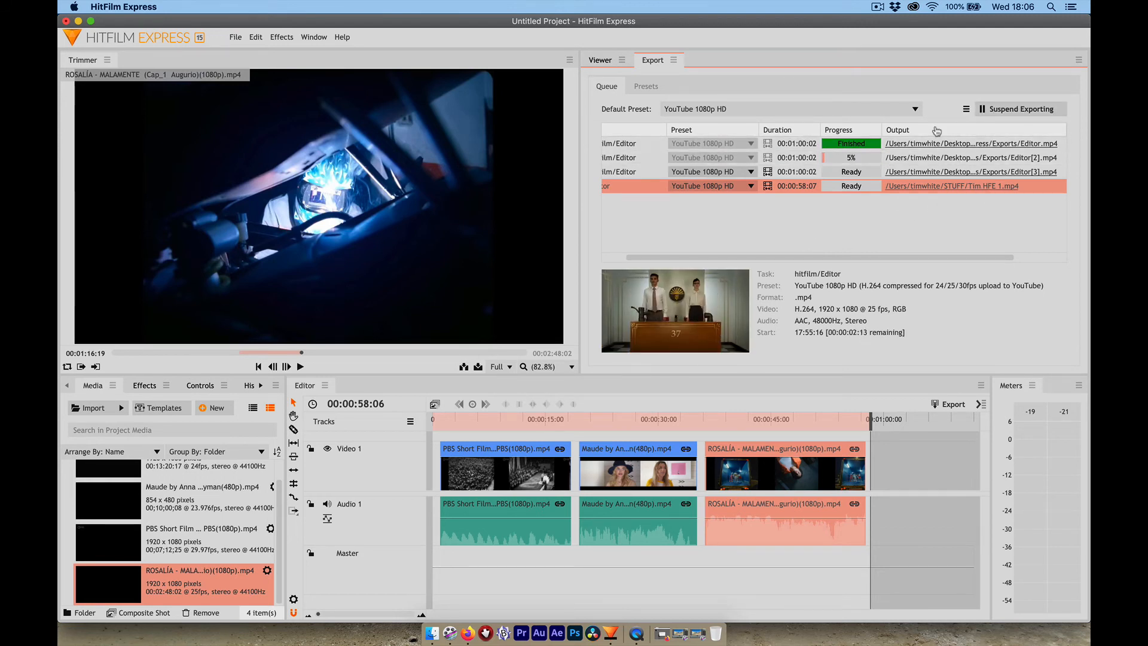
click(1016, 108)
click(741, 158)
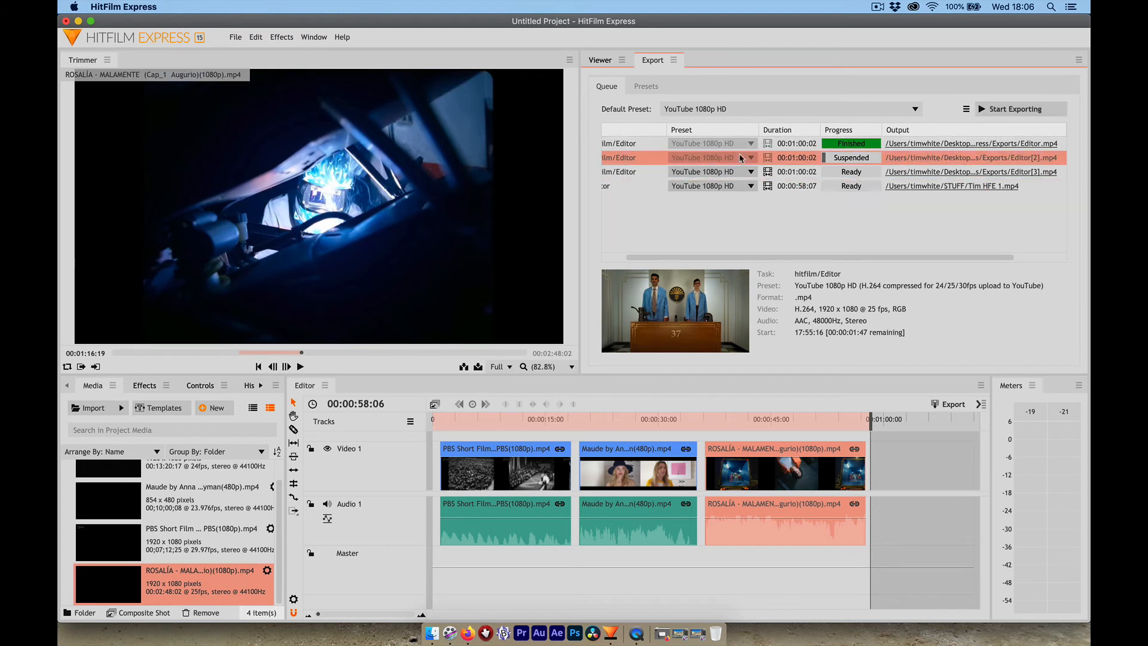
key(Delete)
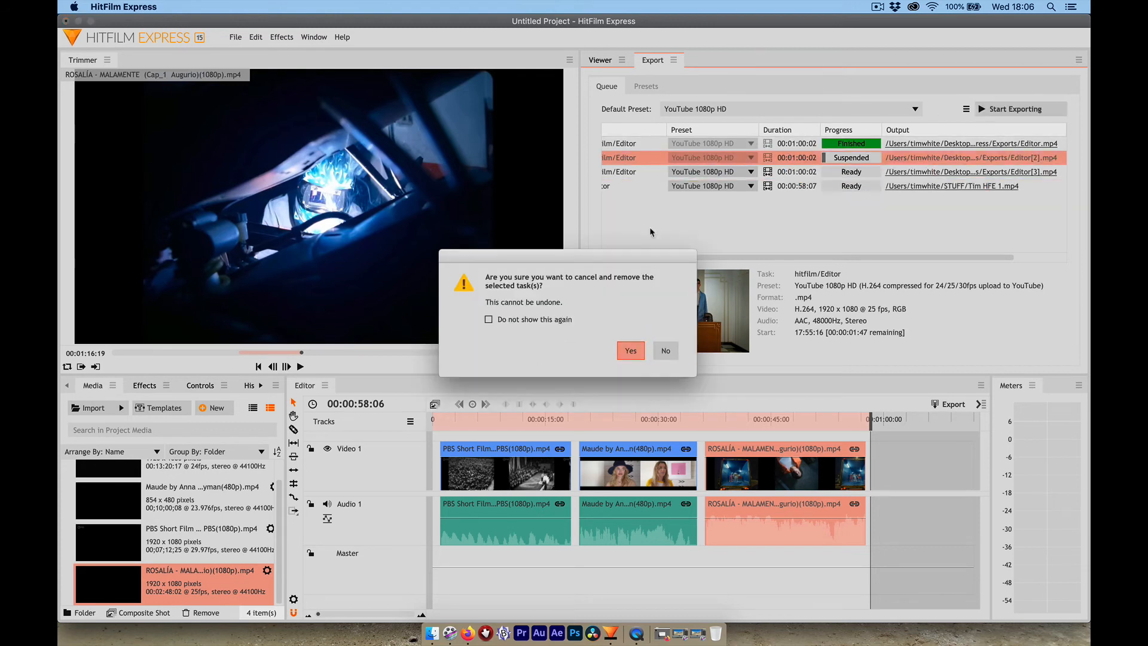
click(630, 350)
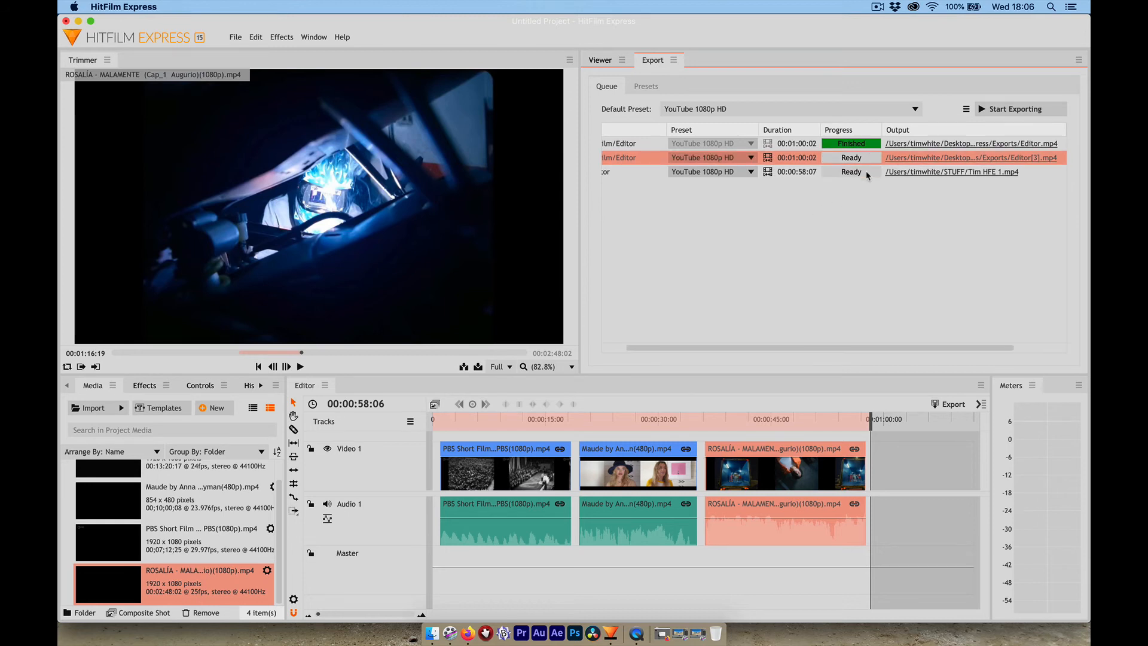
key(Delete)
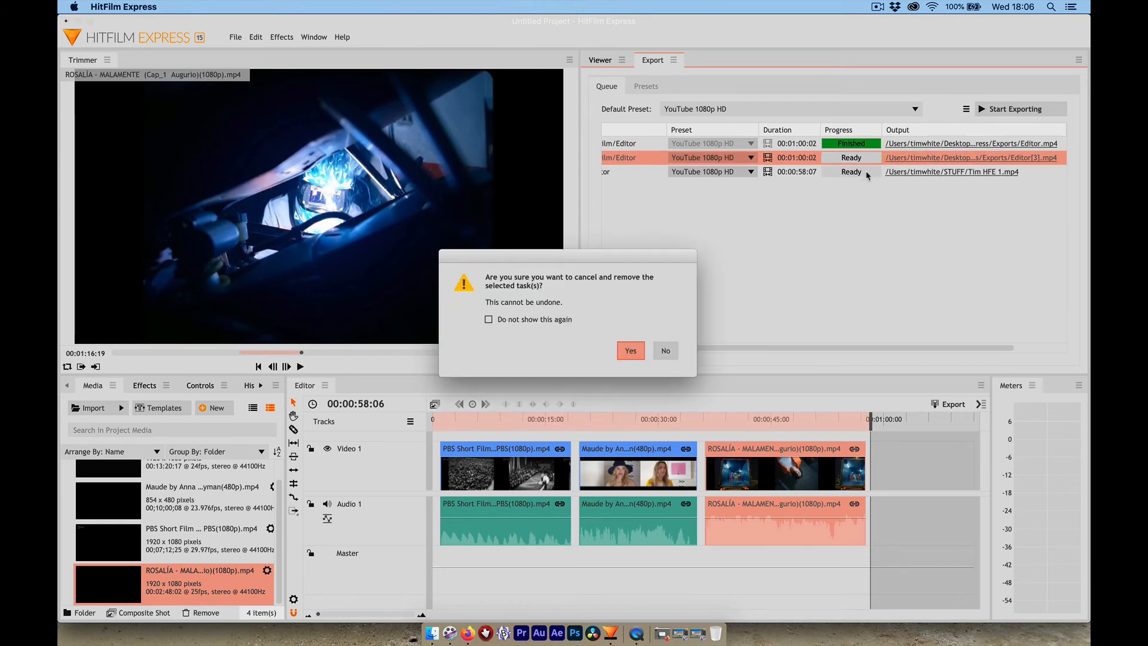
click(630, 351)
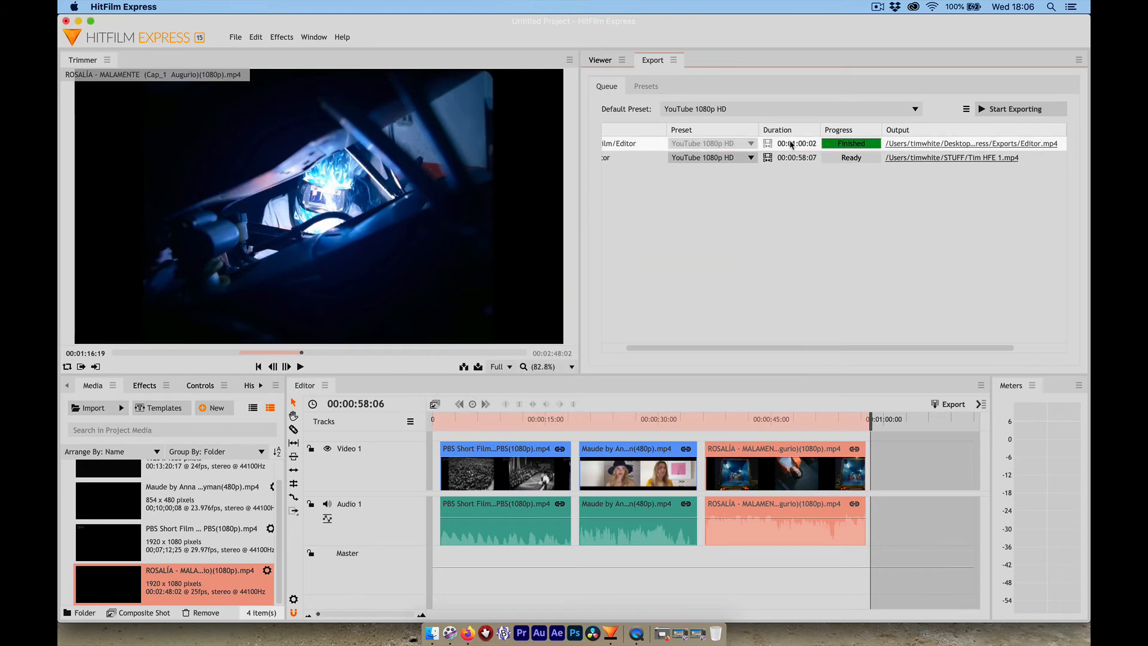
- Start exporting the remaining ready task to the STUFF folder
click(810, 158)
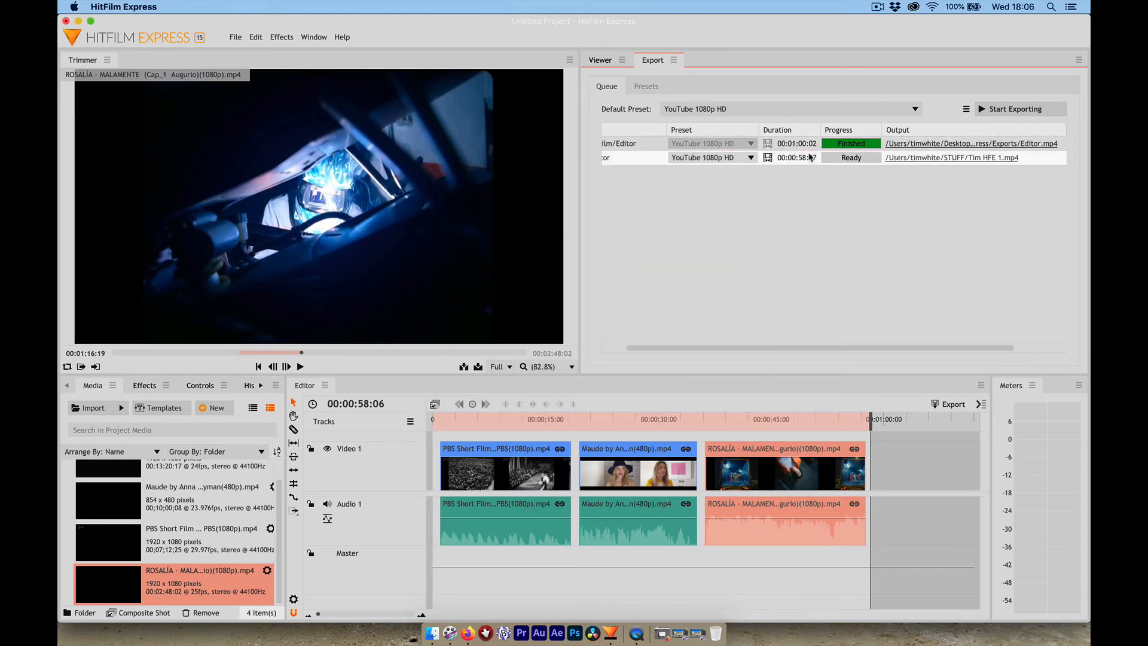
click(983, 109)
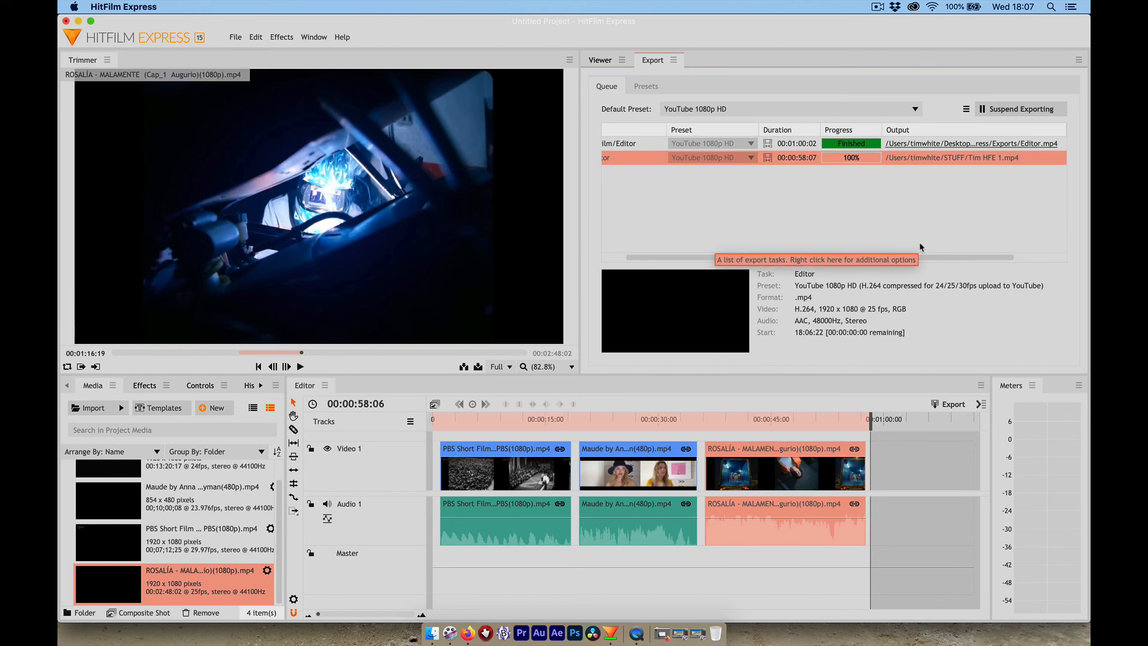
- Save the project in the STUFF folder, named with the editor's first name followed by "HFE edit1"
key(super+s)
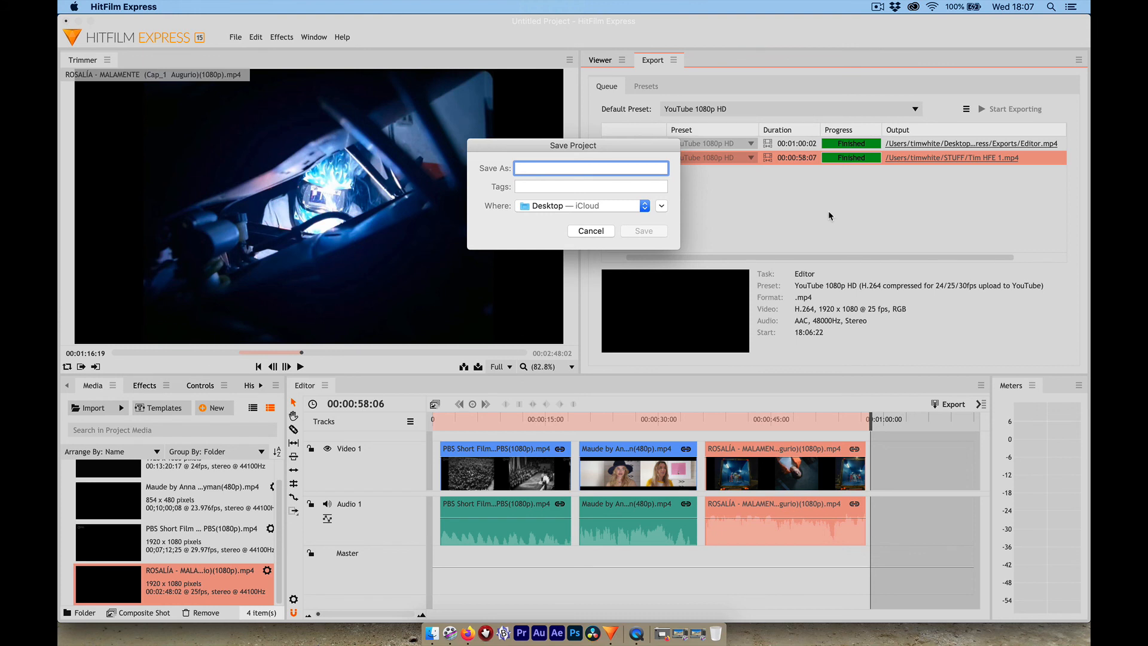
text(Tim HFE edit1)
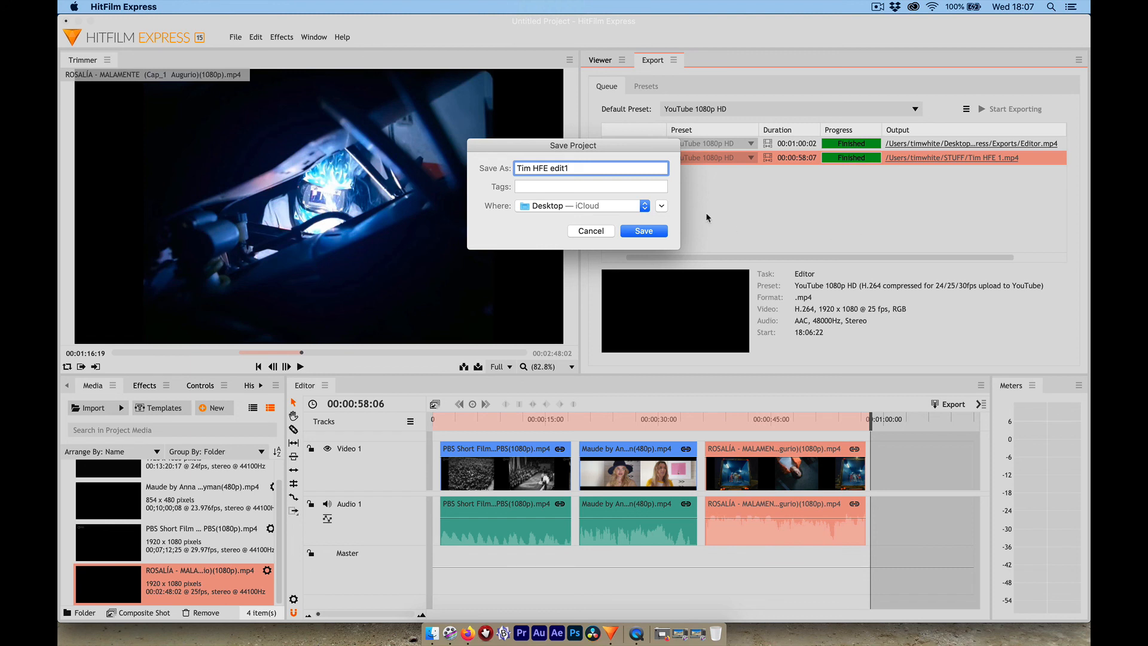
click(644, 208)
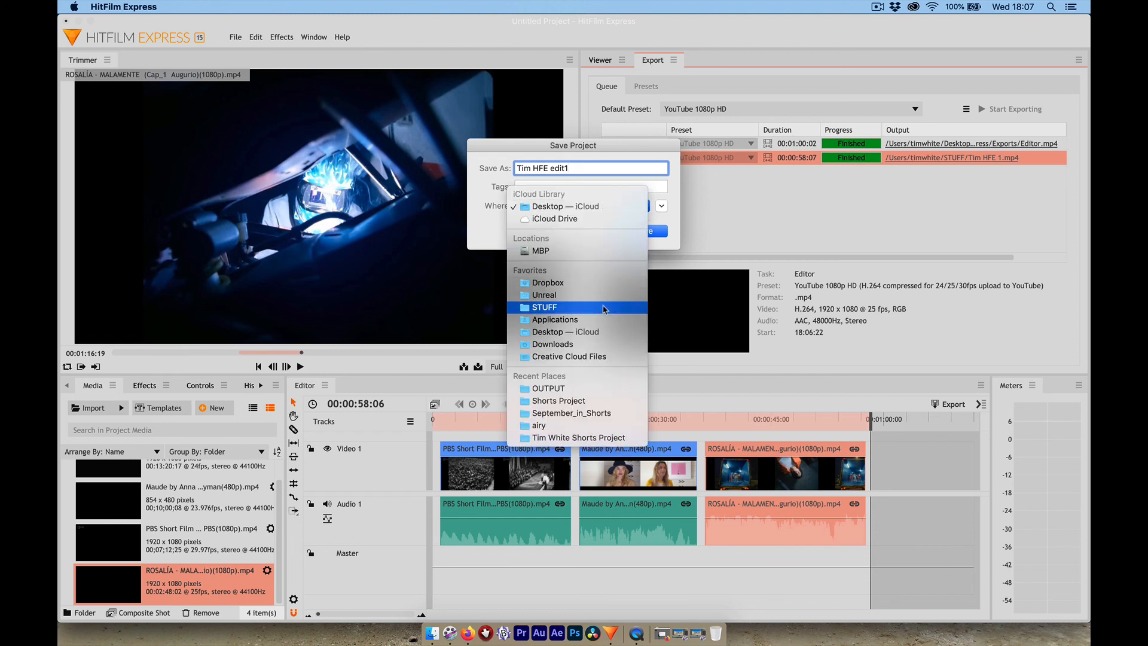
click(605, 307)
click(643, 232)
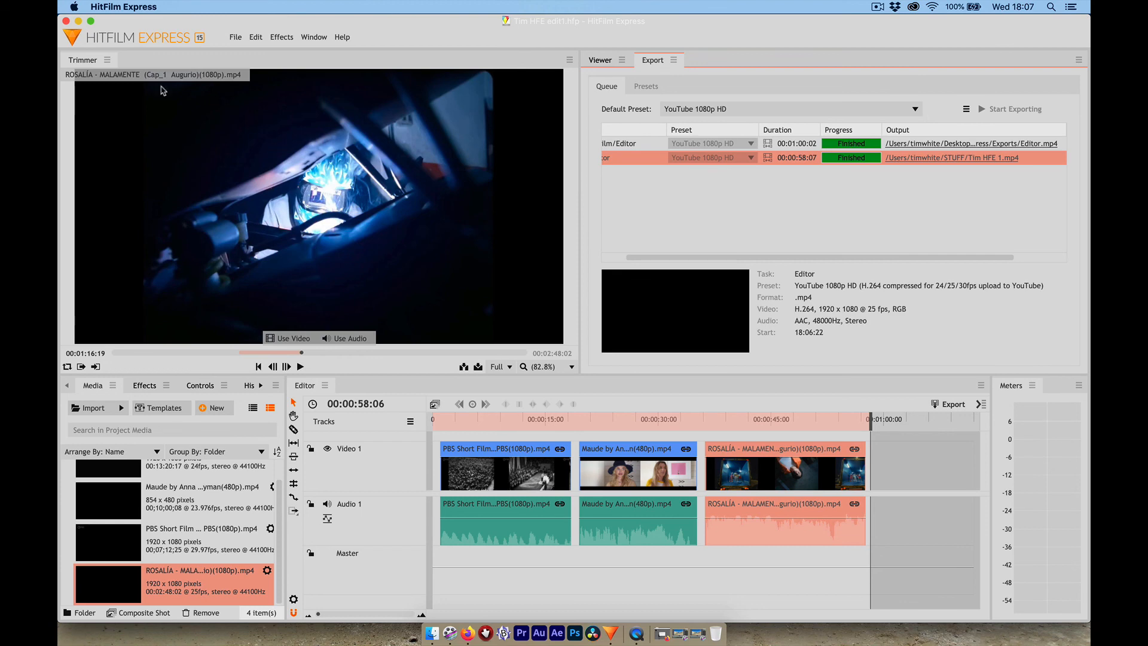
- Quit HitFilm Express and open the STUFF folder in Finder to find the exported files
click(95, 7)
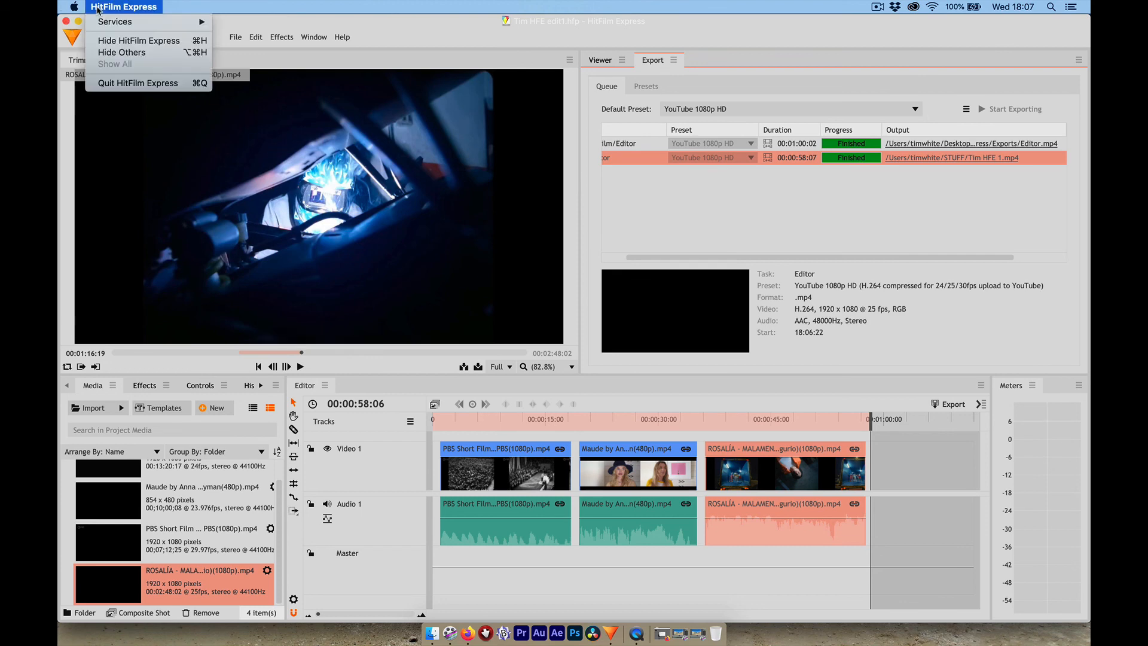
click(120, 83)
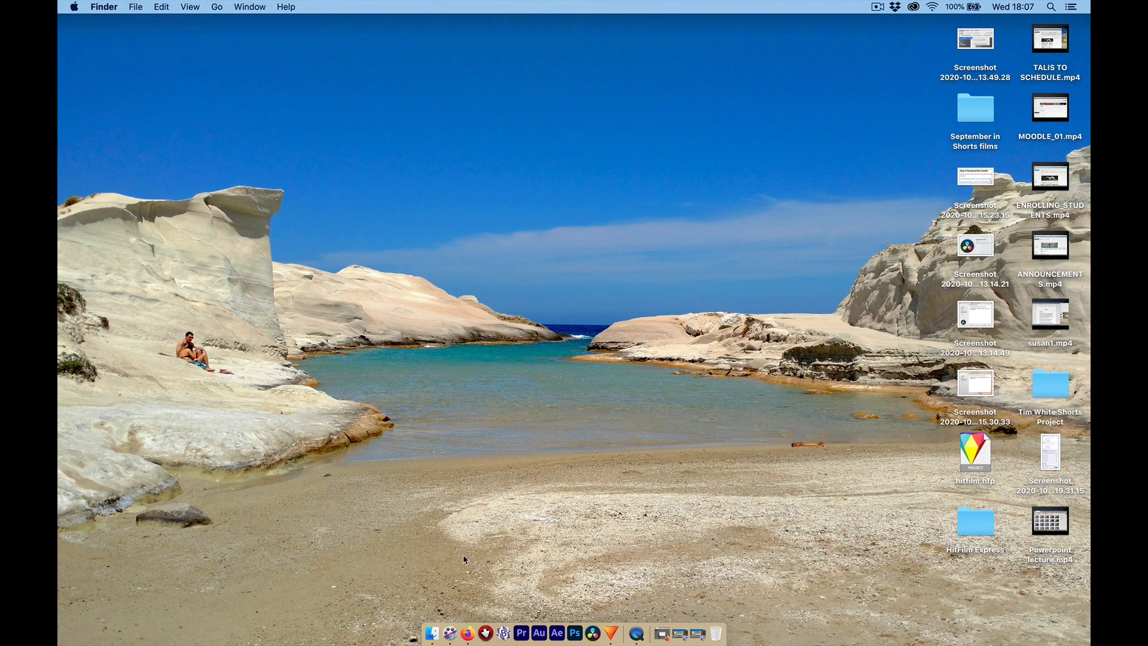
click(431, 633)
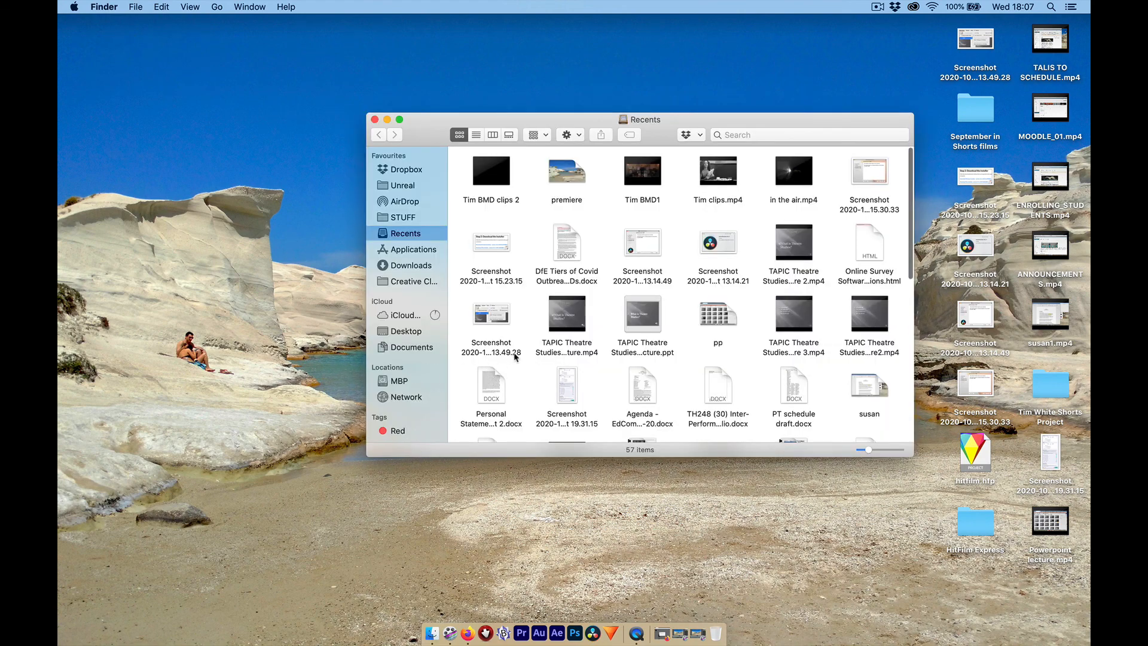
click(420, 223)
scroll(640, 296, down, 5)
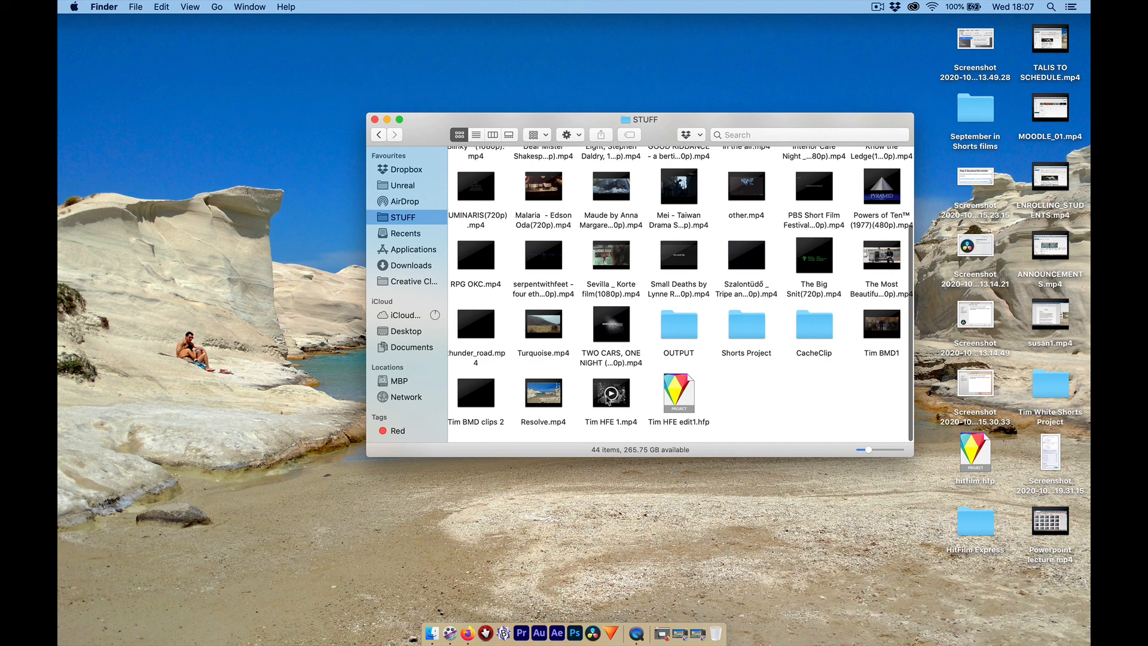
- Open the exported "HFE 1" MP4 in QuickTime Player, skim through its clips, and close the video
click(608, 398)
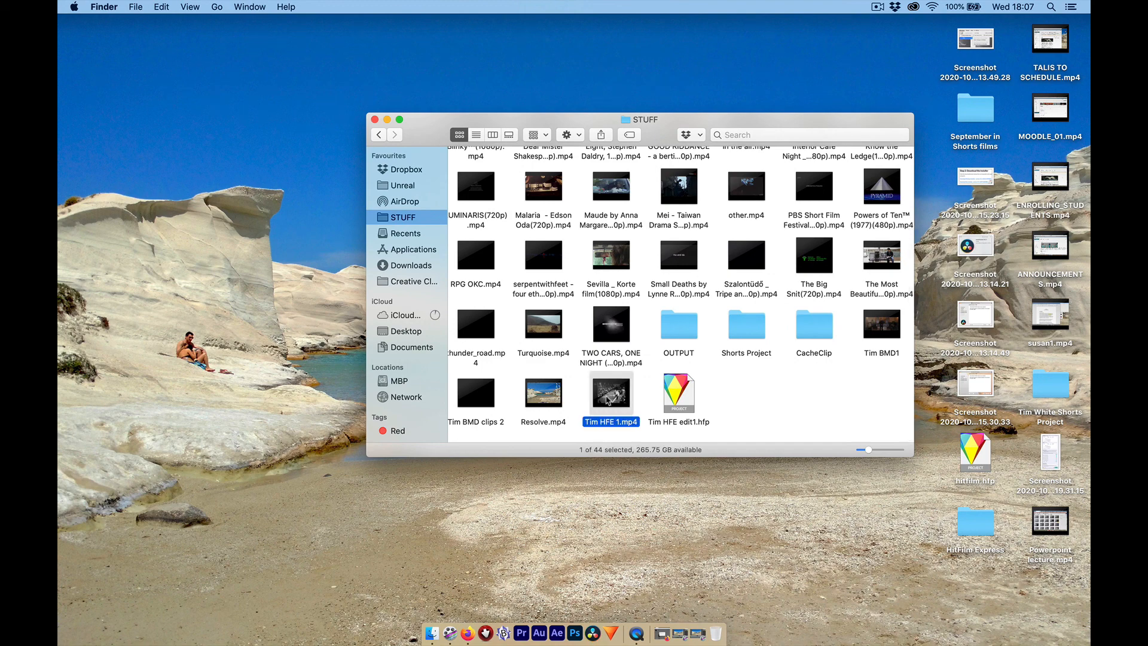
double_click(607, 395)
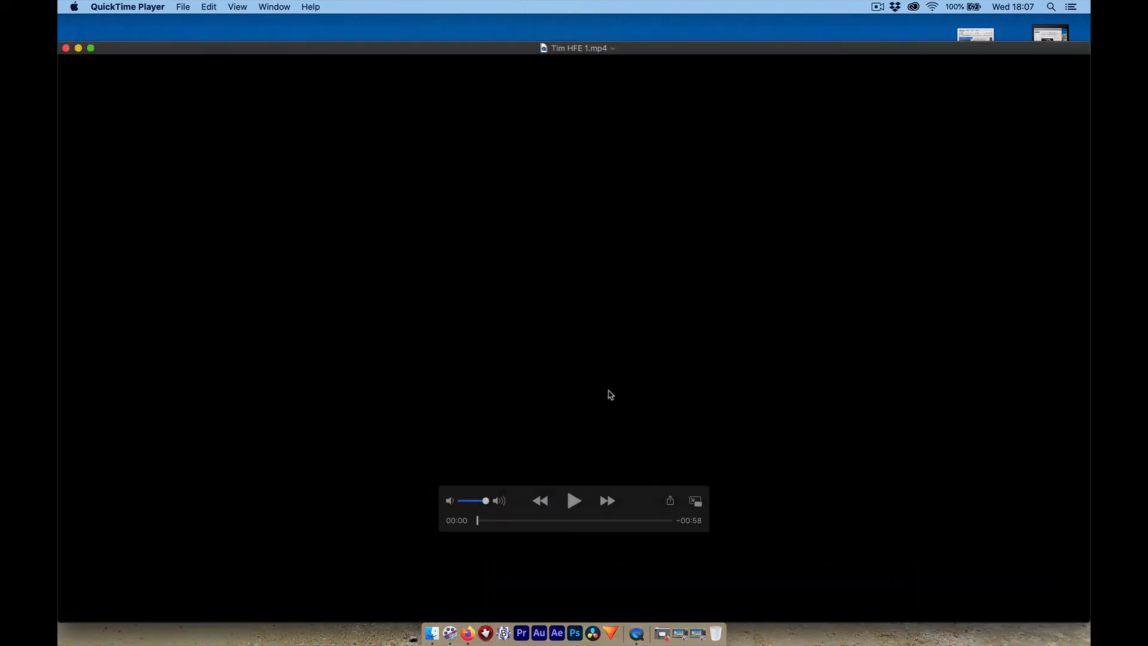
drag(484, 525, 527, 524)
drag(545, 521, 624, 525)
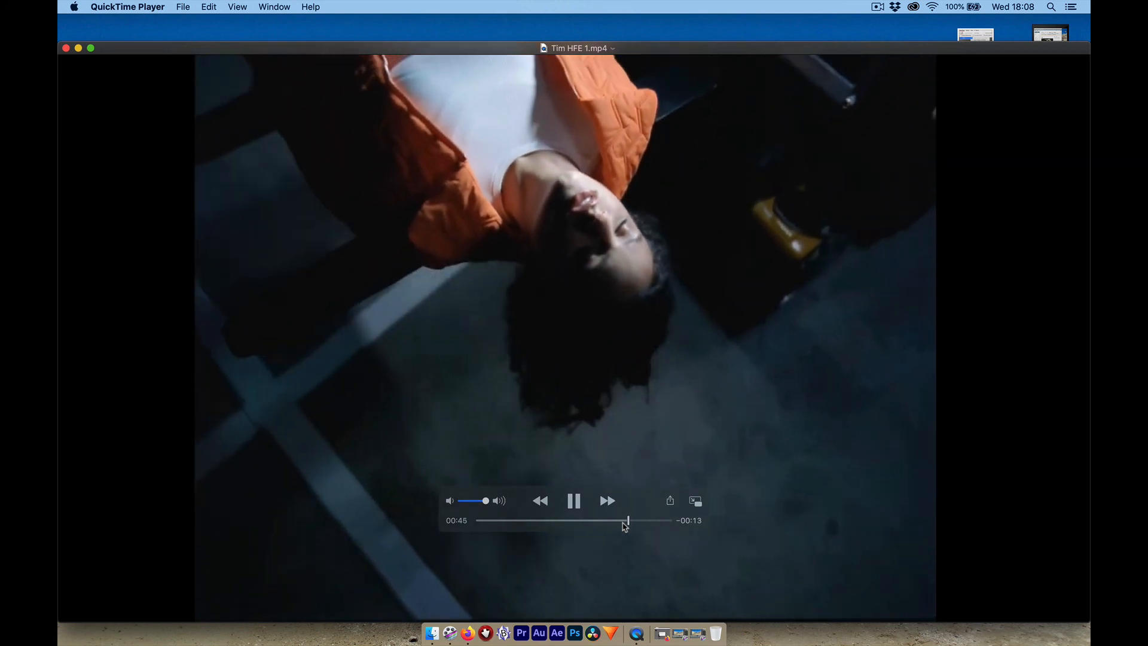
key(space)
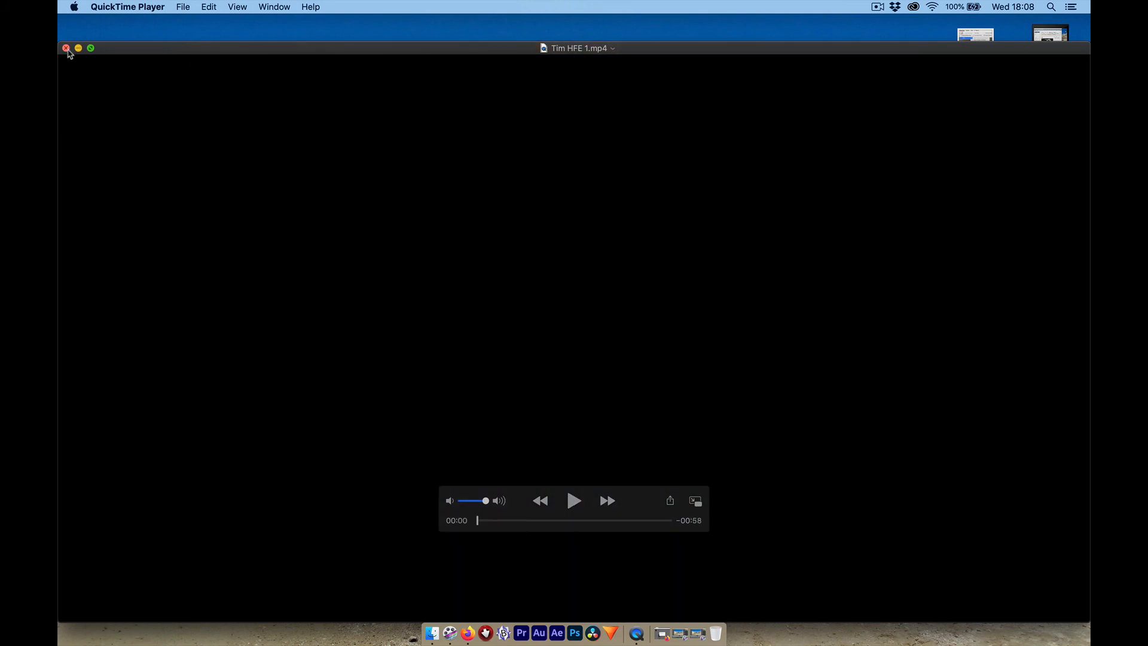
click(66, 49)
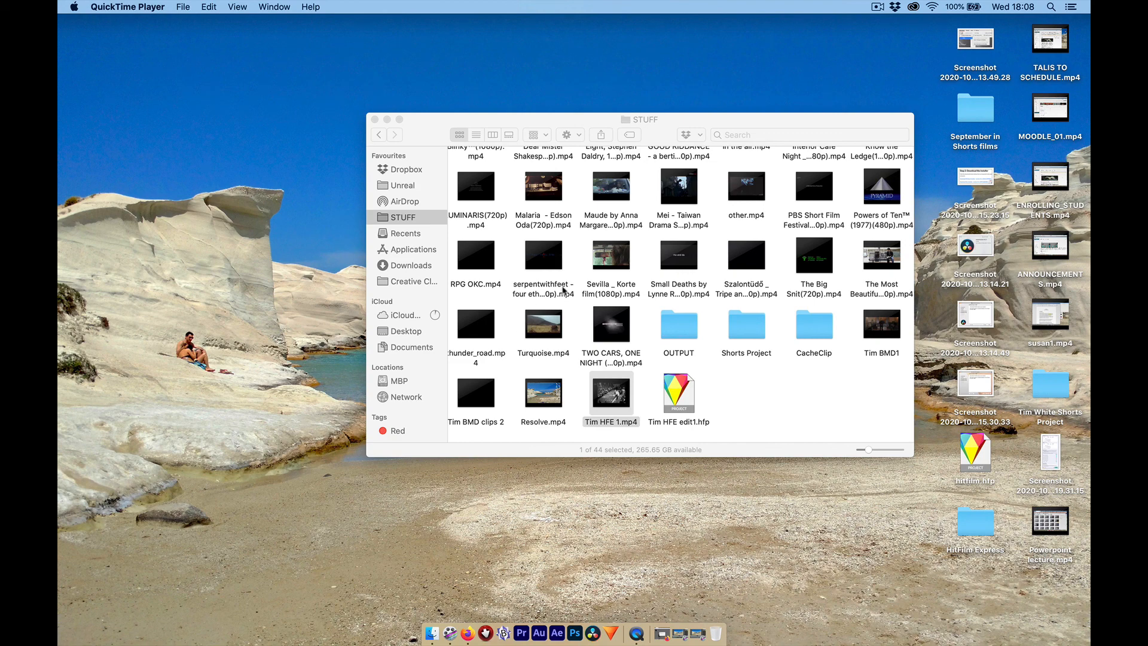
click(877, 6)
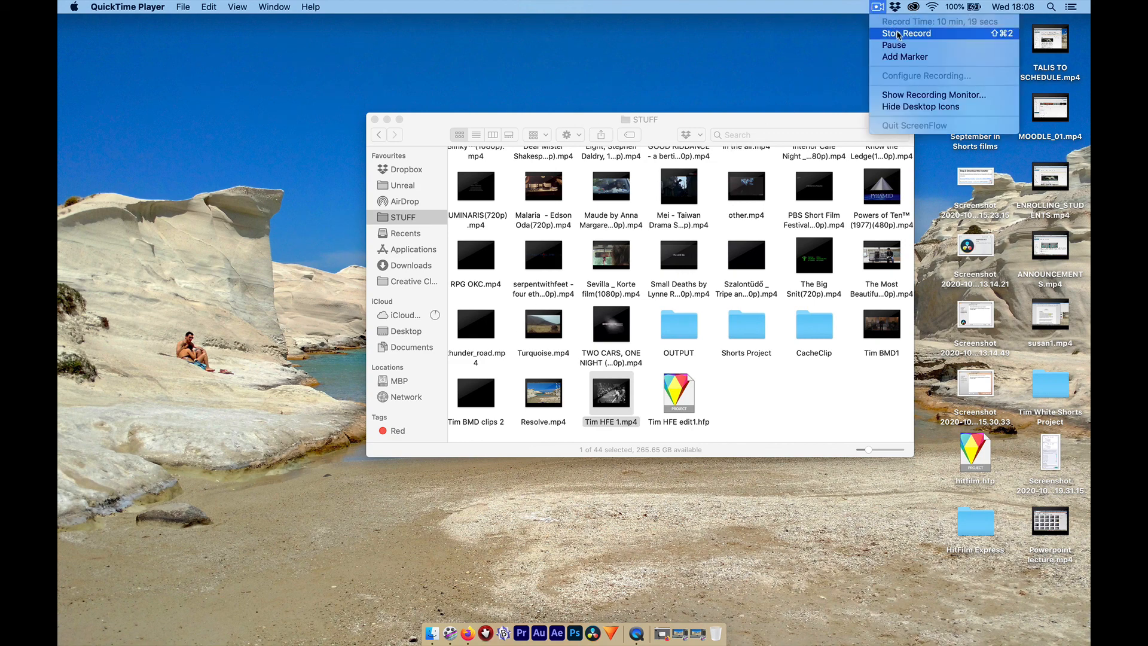